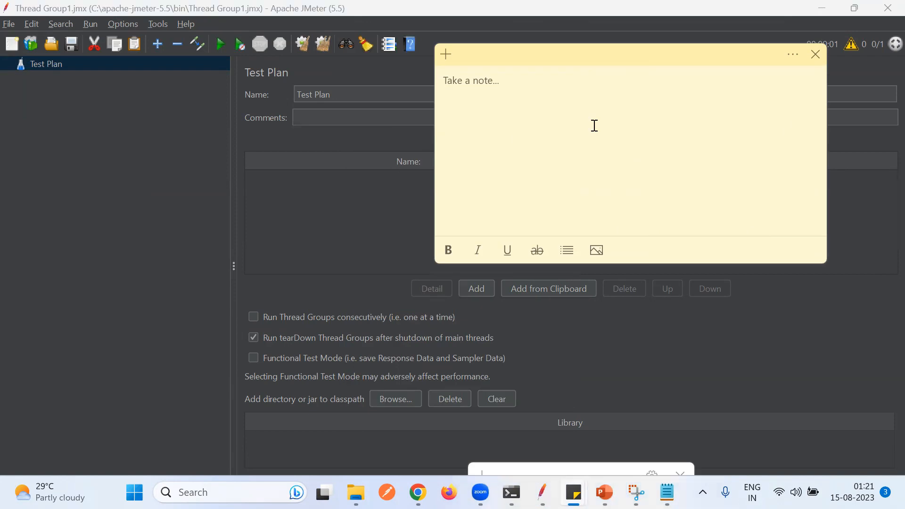
- Write a sticky note defining Sampler: are the diff type of request sent by the thread grp ( sends a req to the server )
{"action": "type", "text": "Sampler: are the diff type"}
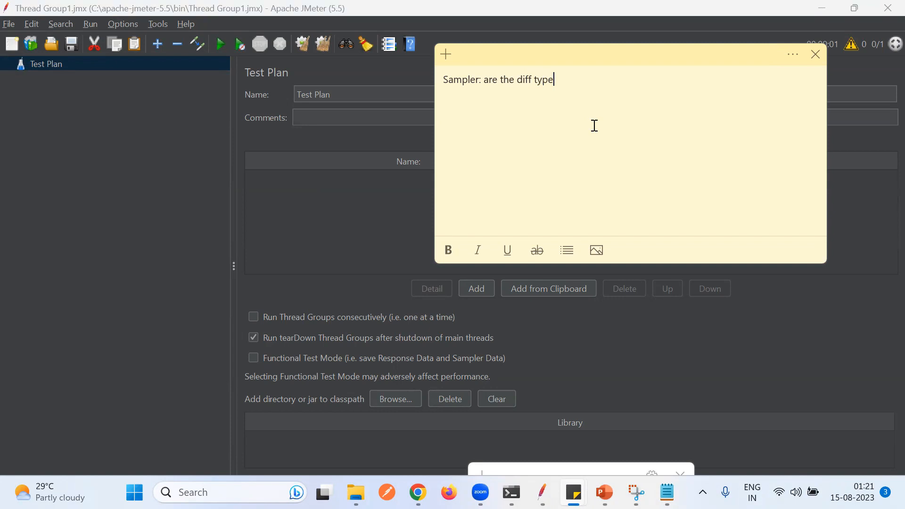
{"action": "type", "text": " of request sent by the thread"}
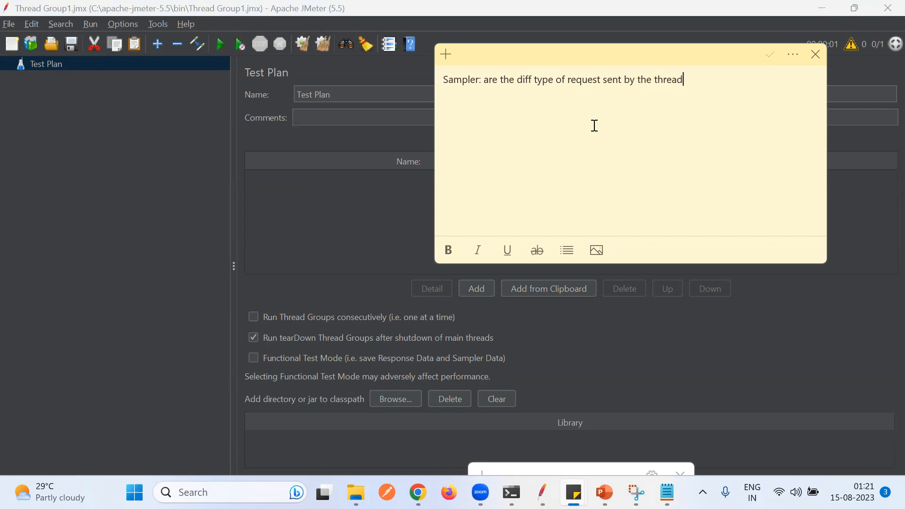
{"action": "type", "text": " grp"}
{"action": "type", "text": "( sends a req to the server )"}
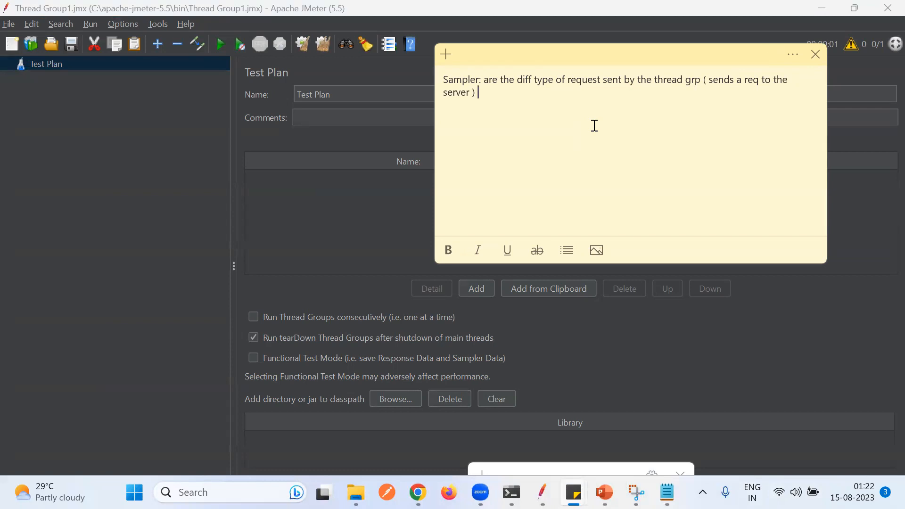
- Add a new paragraph to the note: Listener: templates that shows the result of test execution
{"action": "key", "text": "Return"}
{"action": "key", "text": "Return"}
{"action": "type", "text": "Listener: templates that sho"}
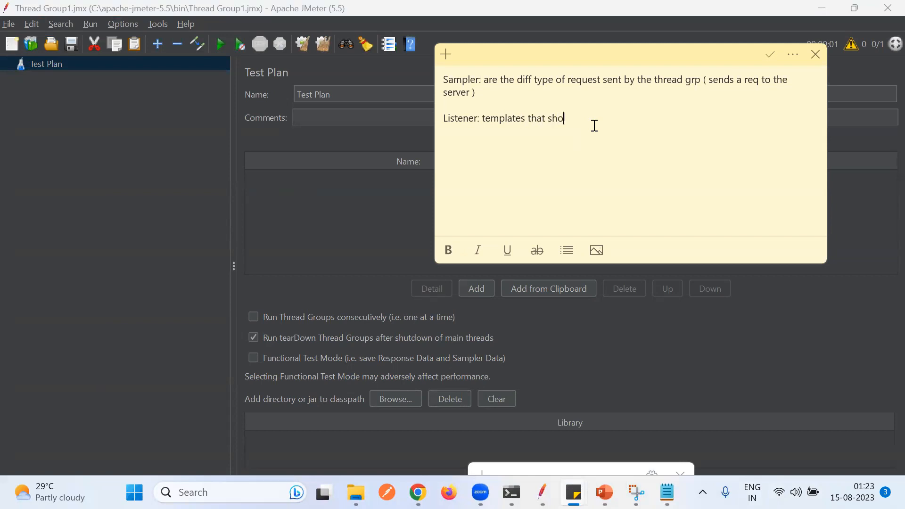
{"action": "type", "text": "ws the result of test execution"}
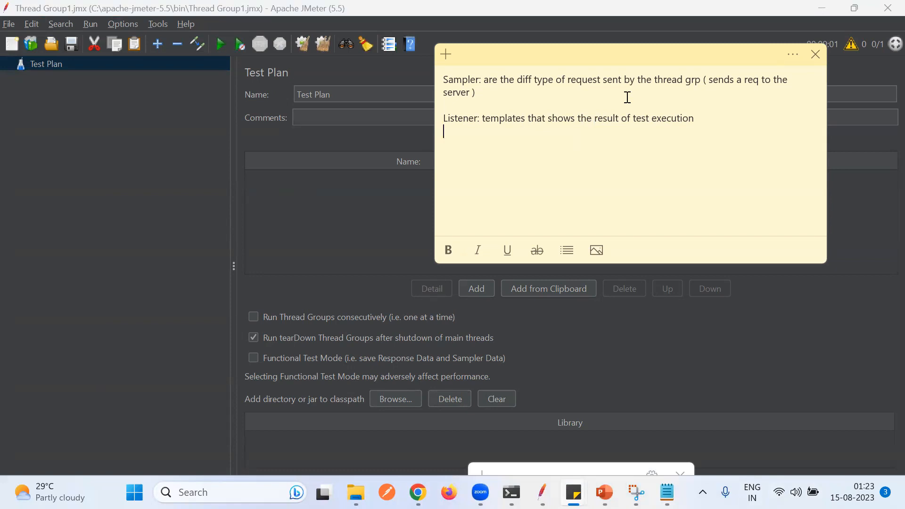
- Add a Thread Group to the Test Plan
{"action": "left_click", "coordinate": [171, 162]}
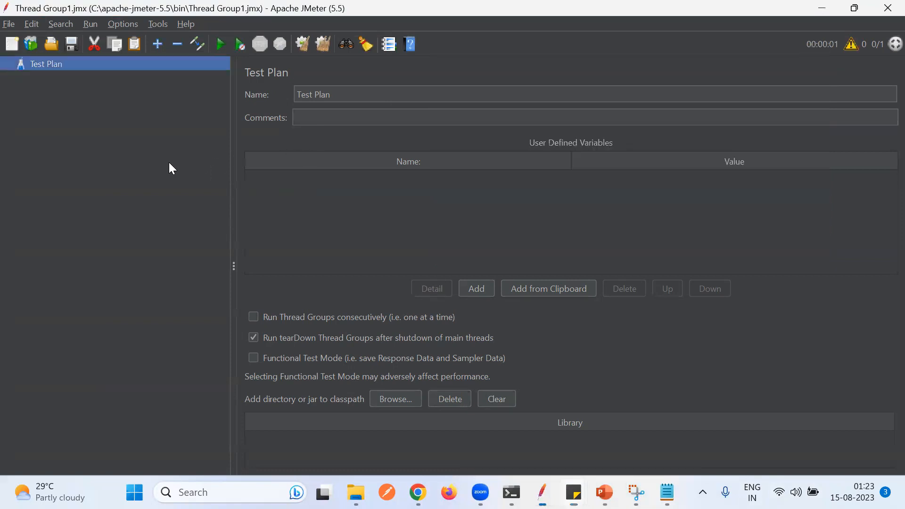
{"action": "right_click", "coordinate": [43, 66]}
{"action": "mouse_move", "coordinate": [136, 76]}
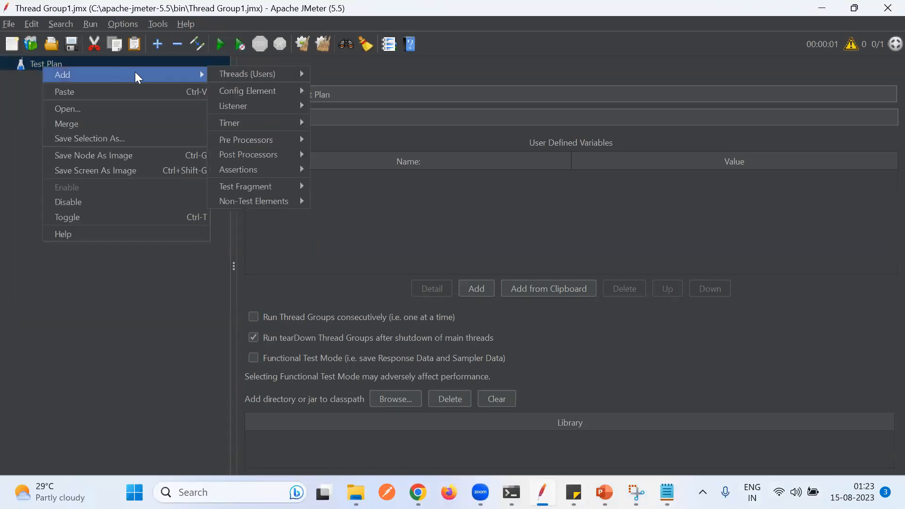
{"action": "mouse_move", "coordinate": [294, 73]}
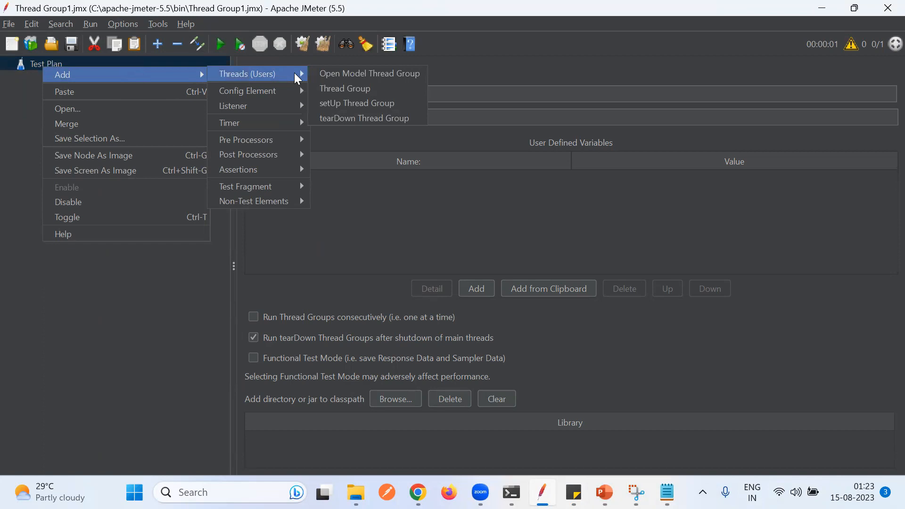
{"action": "left_click", "coordinate": [355, 94]}
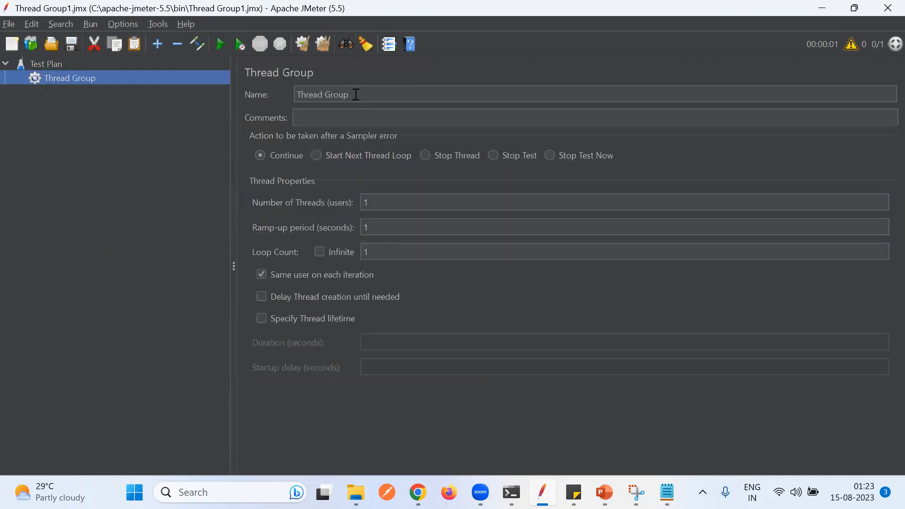
- Rename the thread group to Group1
{"action": "left_click_drag", "start_coordinate": [356, 94], "coordinate": [285, 98]}
{"action": "type", "text": "Group1"}
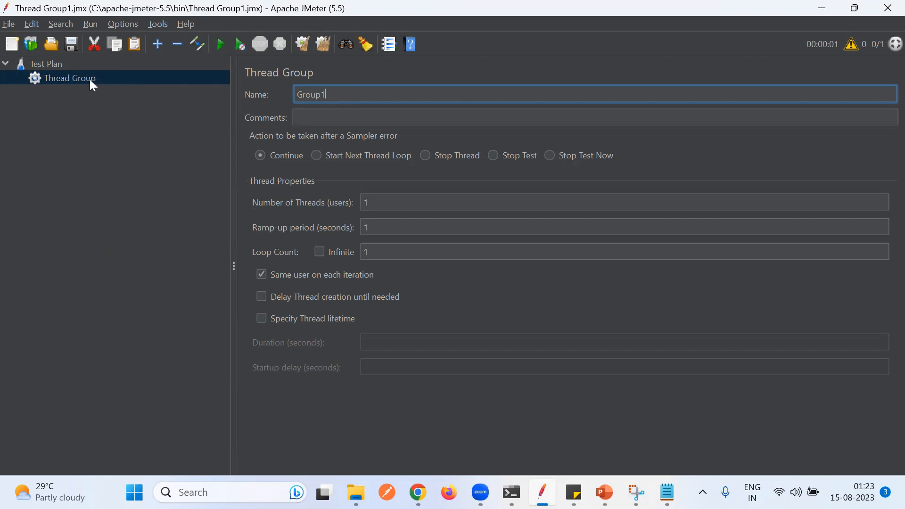
{"action": "left_click", "coordinate": [62, 64]}
{"action": "left_click", "coordinate": [68, 80]}
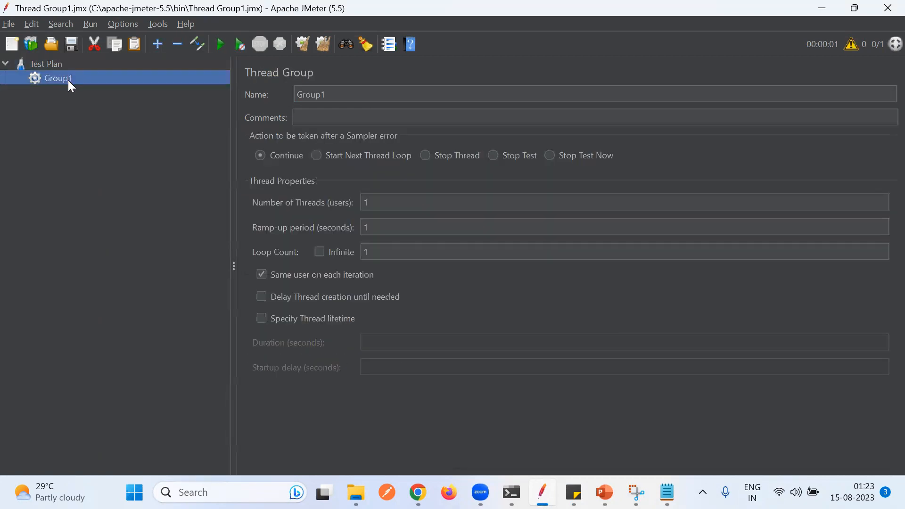
- Add an HTTP Request sampler to Group1
{"action": "right_click", "coordinate": [68, 80]}
{"action": "mouse_move", "coordinate": [228, 85]}
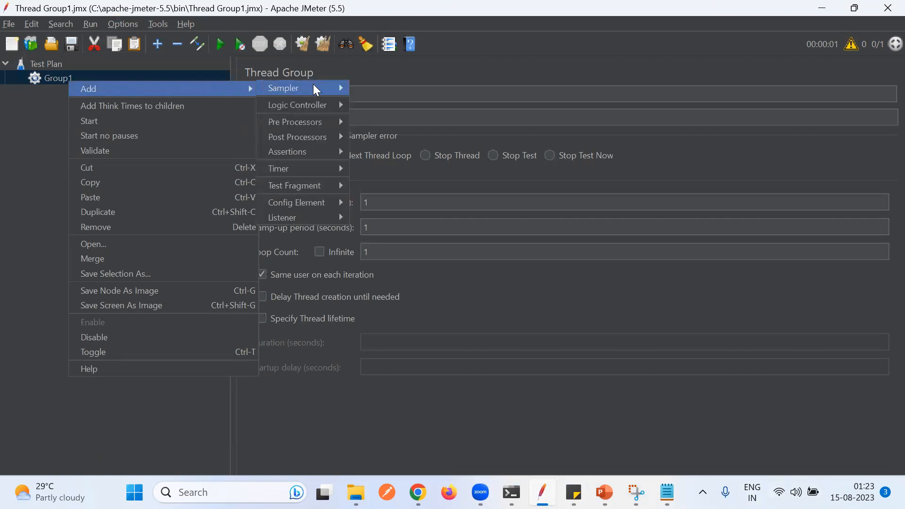
{"action": "mouse_move", "coordinate": [319, 88]}
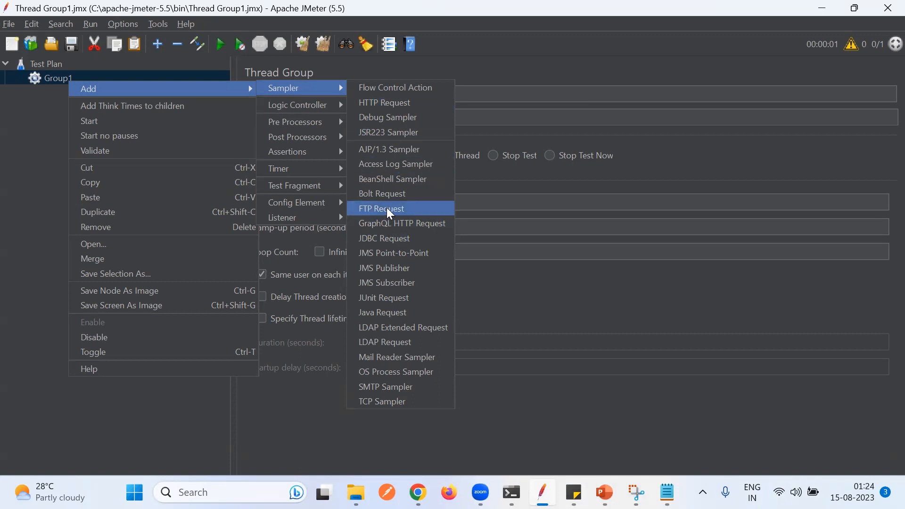
{"action": "left_click", "coordinate": [394, 104]}
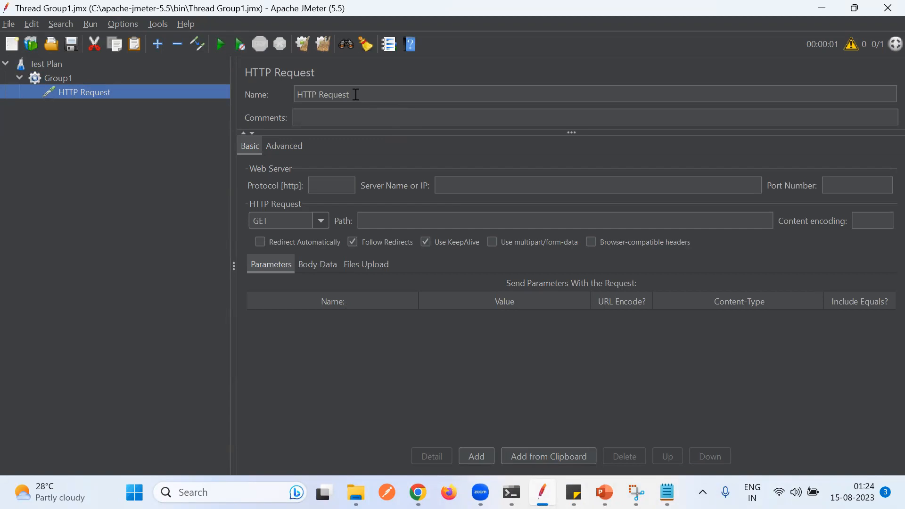
- Rename the HTTP Request sampler to Request1
{"action": "left_click_drag", "start_coordinate": [355, 94], "coordinate": [296, 96]}
{"action": "type", "text": "Request1"}
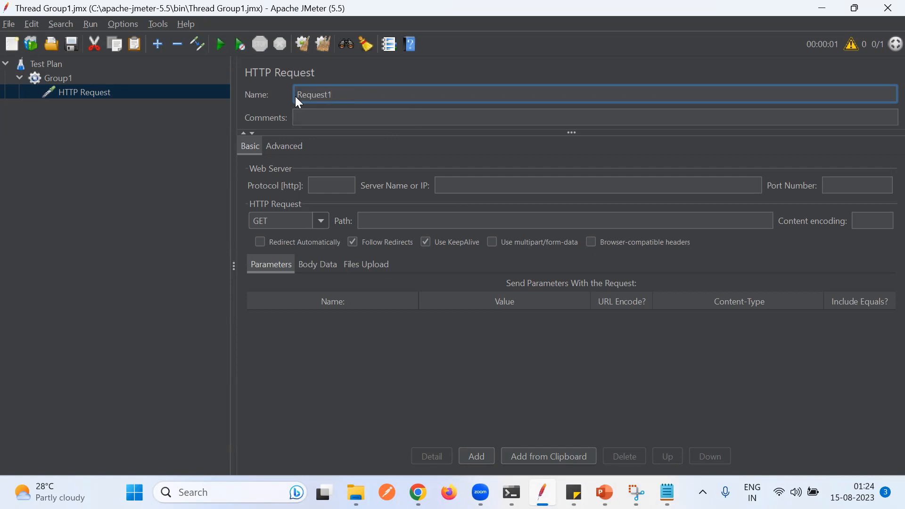
{"action": "left_click", "coordinate": [85, 76]}
{"action": "left_click", "coordinate": [85, 92]}
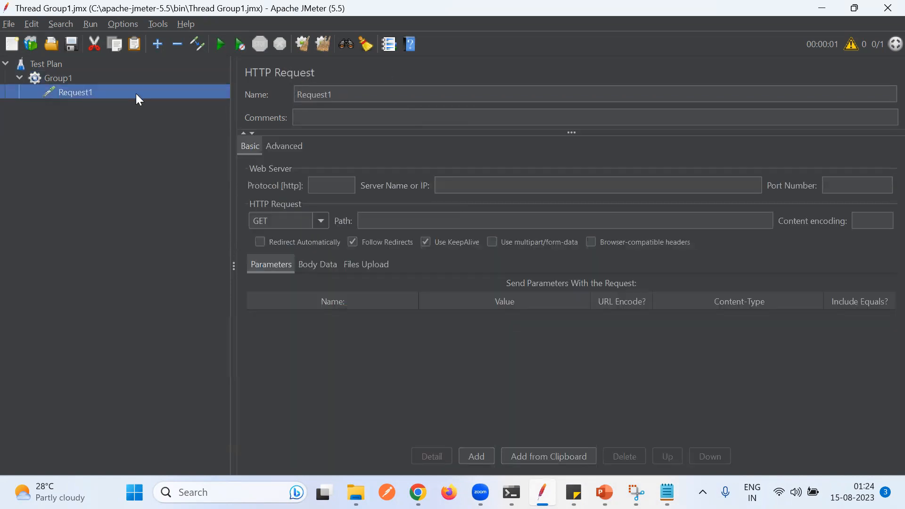
- Examine the request's Protocol, Server Name or IP, Port Number and Path fields
{"action": "left_click", "coordinate": [330, 185]}
{"action": "left_click", "coordinate": [832, 184]}
{"action": "left_click", "coordinate": [444, 189]}
{"action": "left_click", "coordinate": [402, 220]}
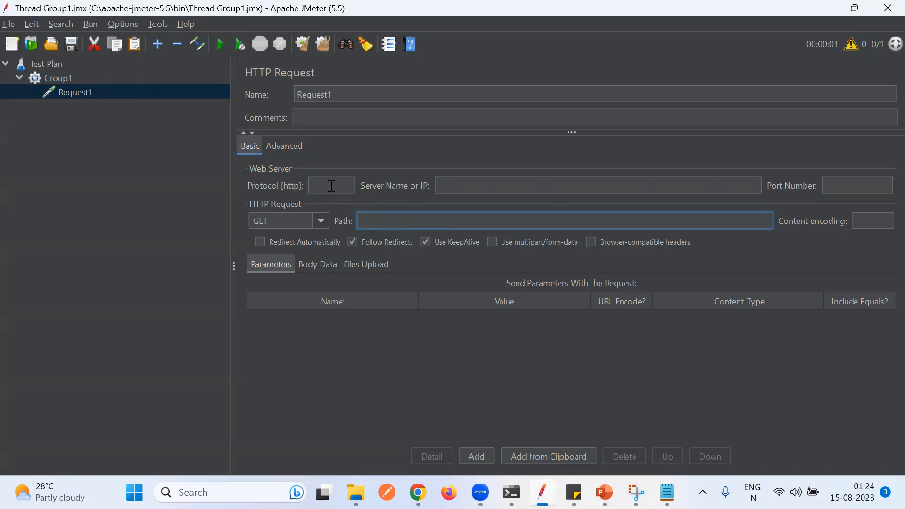
{"action": "left_click", "coordinate": [309, 186]}
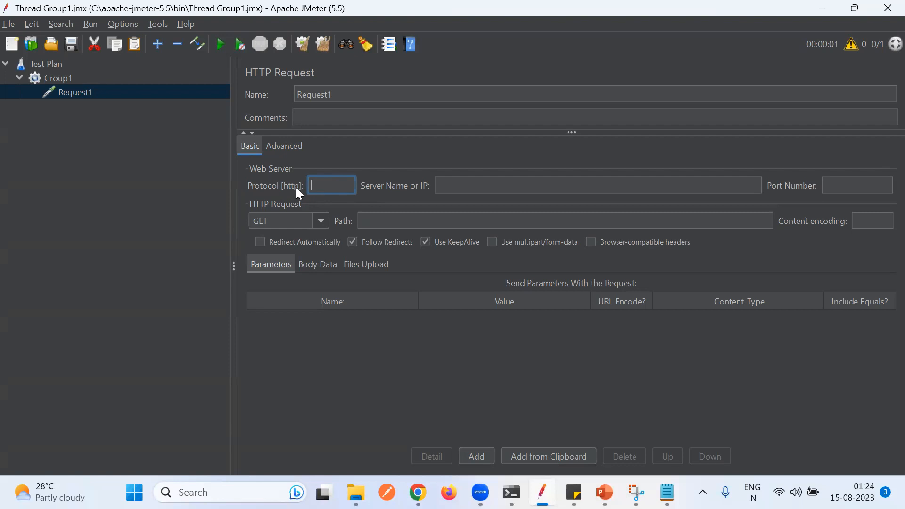
{"action": "left_click", "coordinate": [838, 184]}
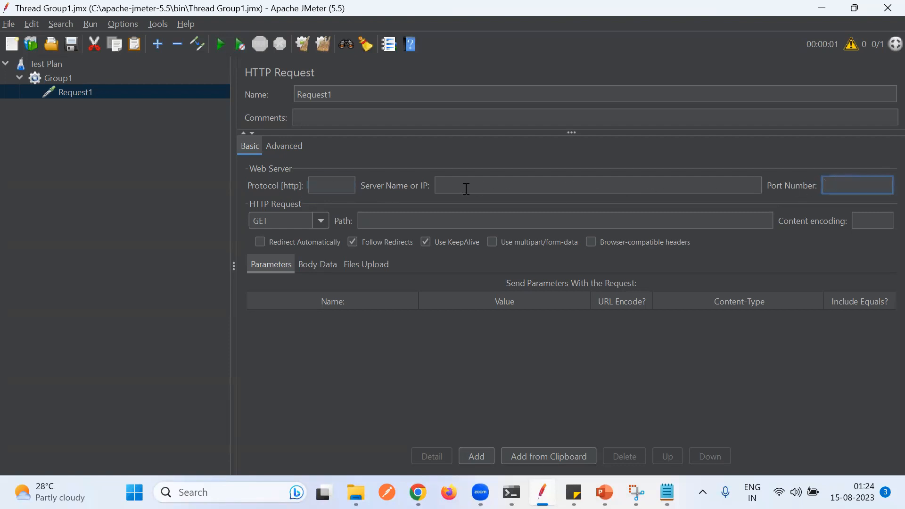
{"action": "left_click", "coordinate": [450, 186]}
{"action": "left_click", "coordinate": [397, 220]}
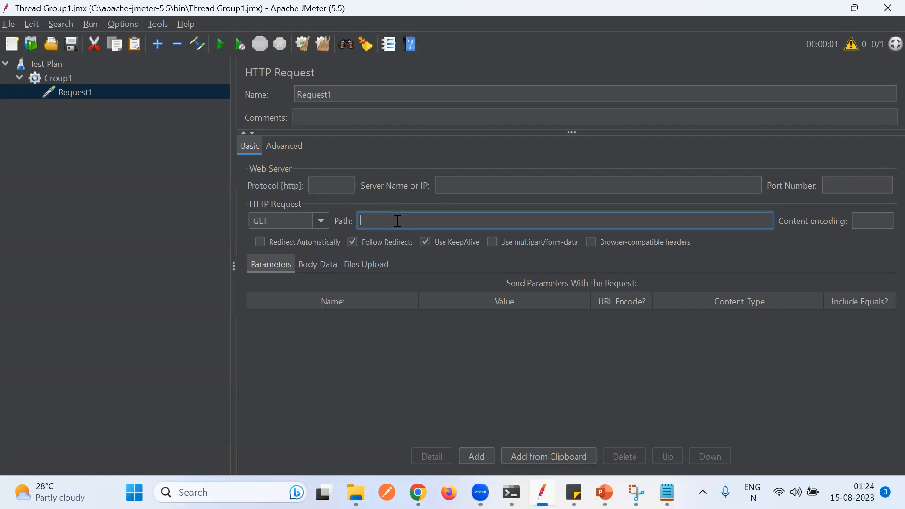
- Browse the list of available HTTP request methods
{"action": "left_click", "coordinate": [322, 221]}
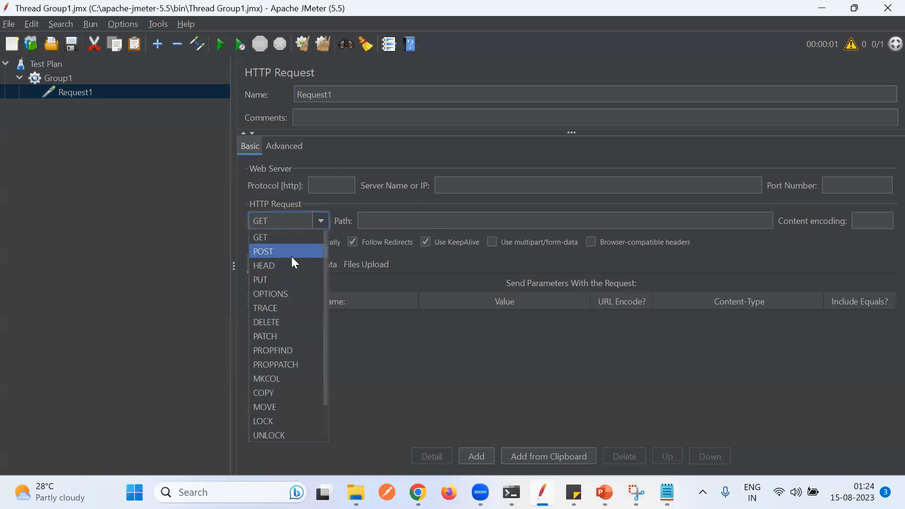
{"action": "scroll", "coordinate": [292, 264], "scroll_direction": "down", "scroll_amount": 1}
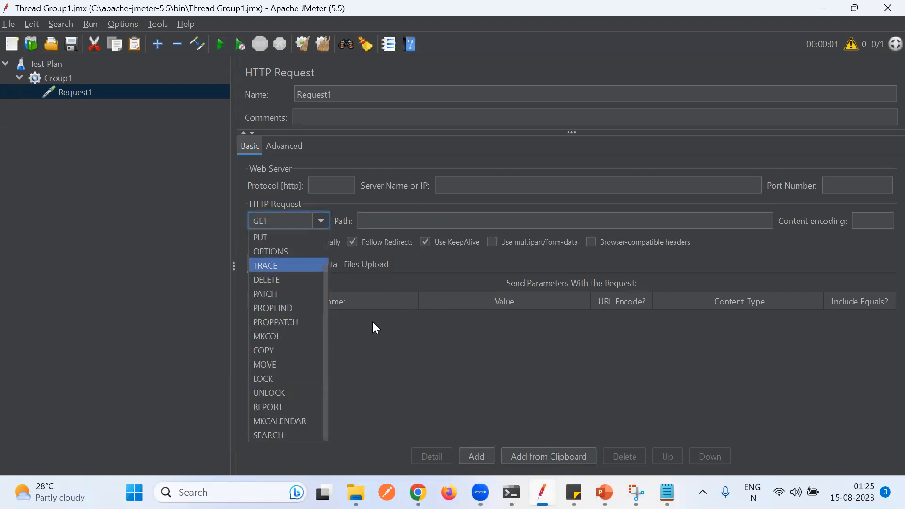
{"action": "scroll", "coordinate": [272, 269], "scroll_direction": "up", "scroll_amount": 1}
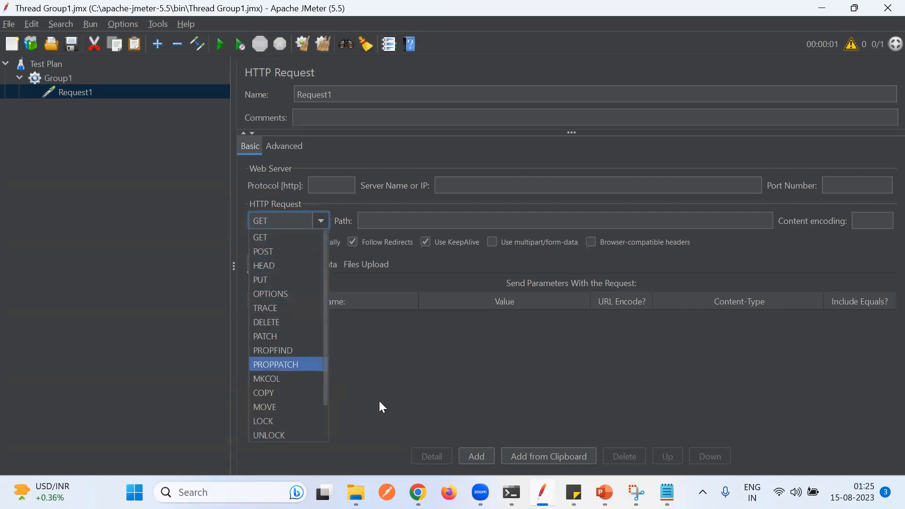
- Add GET, POST, PUT and DELETE method meanings to the sticky note and return to the request
{"action": "mouse_move", "coordinate": [604, 492]}
{"action": "left_click", "coordinate": [573, 492]}
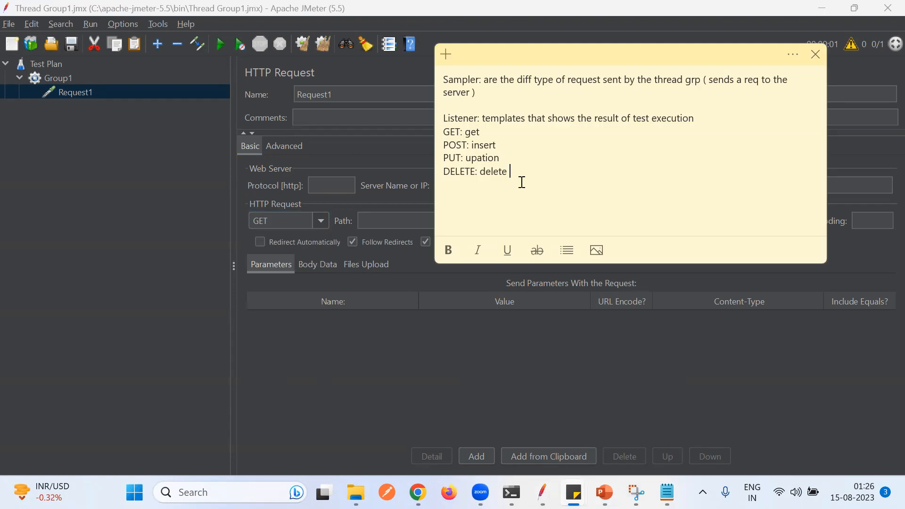
{"action": "left_click", "coordinate": [463, 131]}
{"action": "left_click", "coordinate": [472, 146]}
{"action": "left_click", "coordinate": [187, 210]}
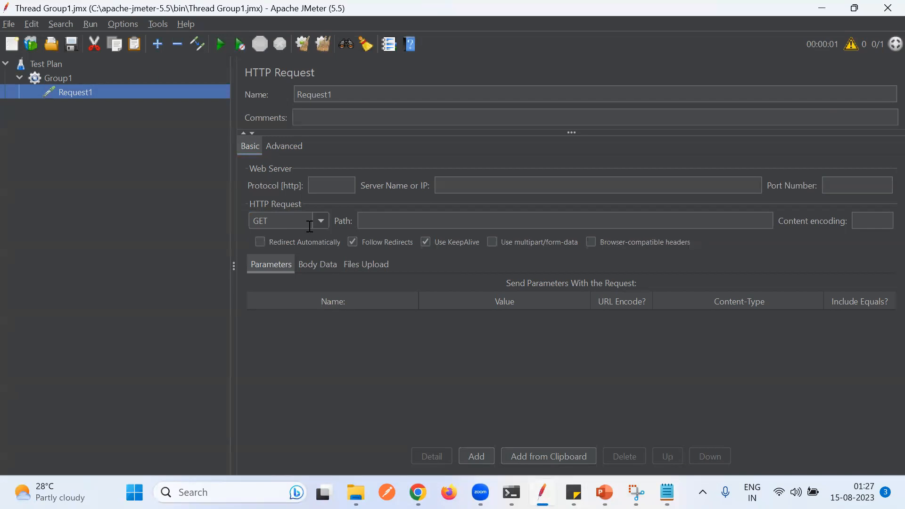
{"action": "left_click", "coordinate": [664, 479]}
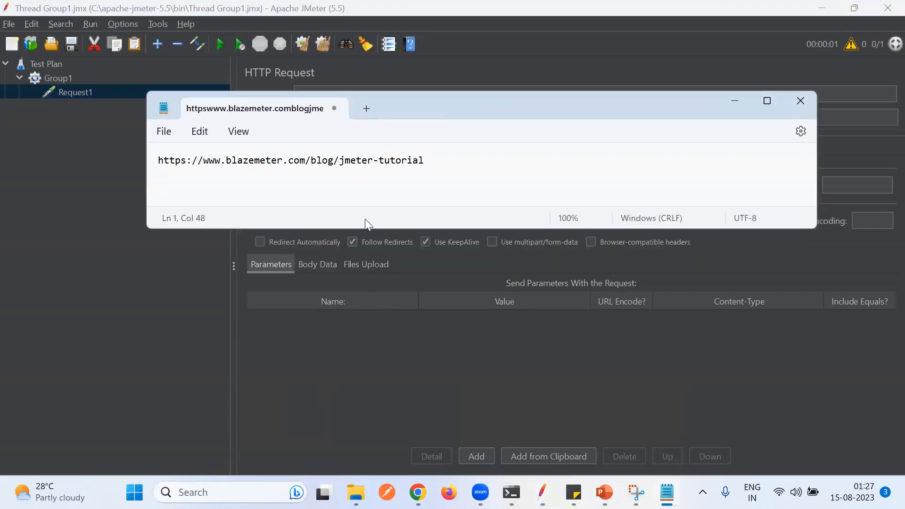
{"action": "left_click_drag", "start_coordinate": [437, 165], "coordinate": [141, 164]}
{"action": "key", "text": "ctrl+c"}
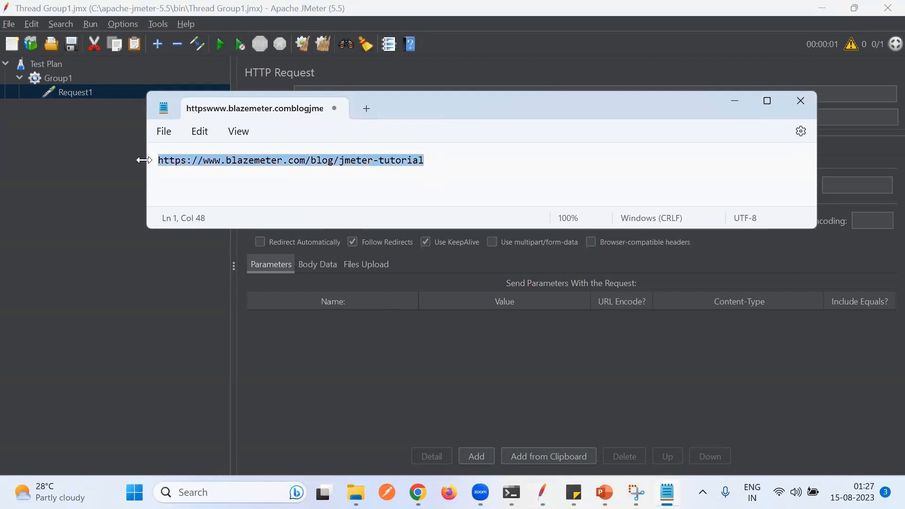
{"action": "left_click", "coordinate": [120, 221]}
{"action": "left_click", "coordinate": [499, 186]}
{"action": "key", "text": "ctrl+v"}
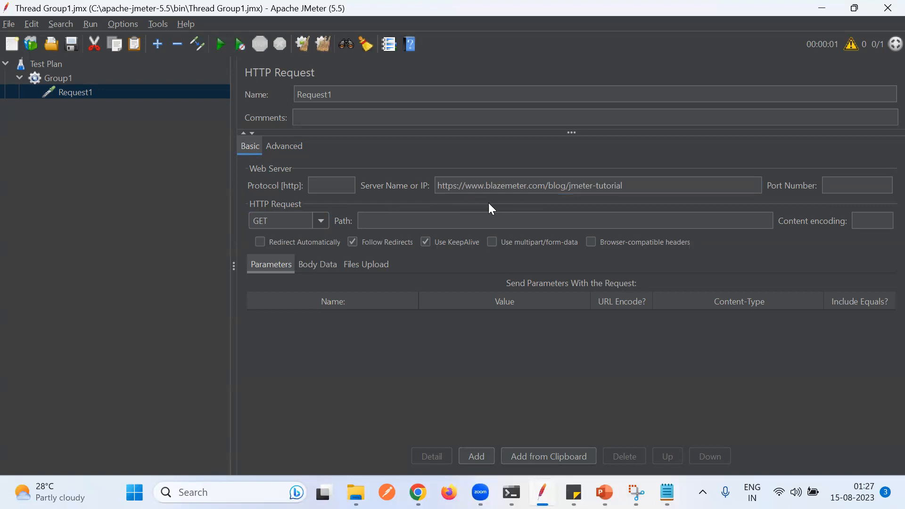
{"action": "left_click", "coordinate": [464, 187]}
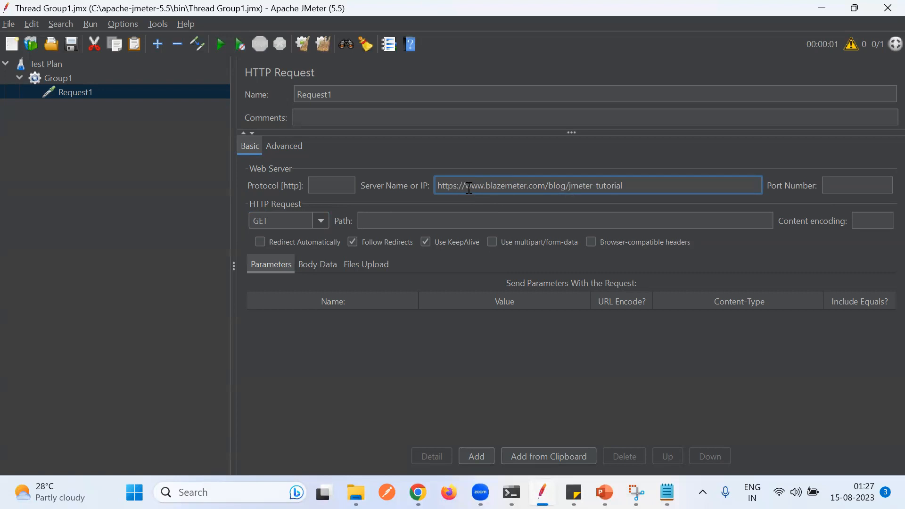
{"action": "key", "text": "BackSpace"}
{"action": "key", "text": "BackSpace"}
{"action": "key", "text": "BackSpace"}
{"action": "key", "text": "BackSpace"}
{"action": "key", "text": "BackSpace"}
{"action": "key", "text": "BackSpace"}
{"action": "key", "text": "BackSpace"}
{"action": "key", "text": "BackSpace"}
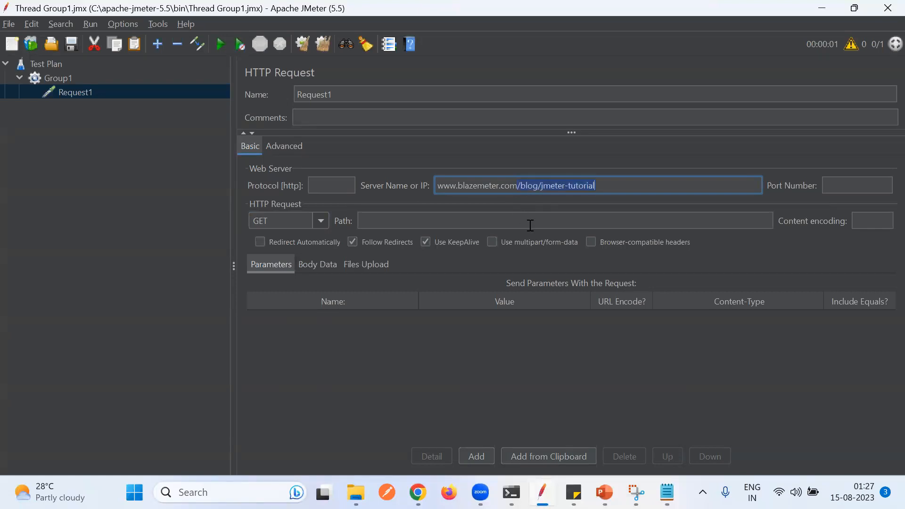
{"action": "key", "text": "ctrl+x"}
{"action": "left_click", "coordinate": [444, 222]}
{"action": "key", "text": "ctrl+v"}
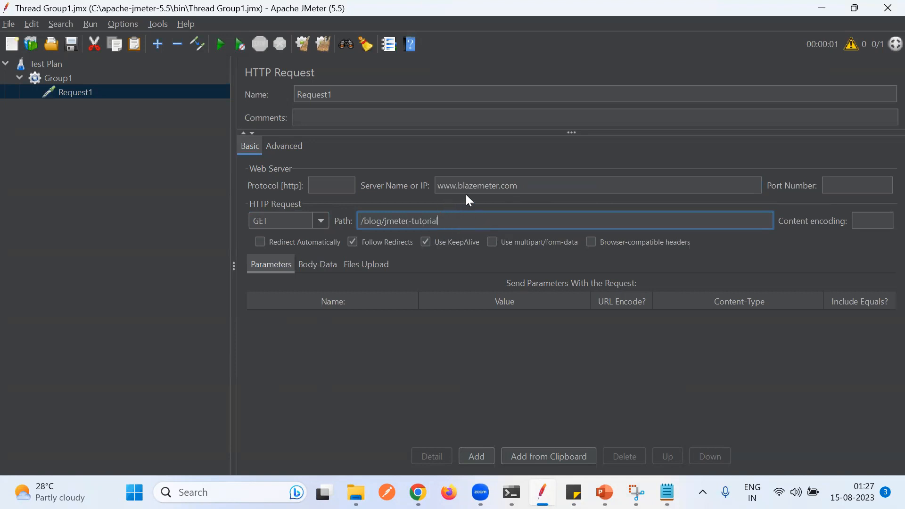
{"action": "left_click", "coordinate": [526, 186]}
{"action": "left_click_drag", "start_coordinate": [526, 186], "coordinate": [432, 185]}
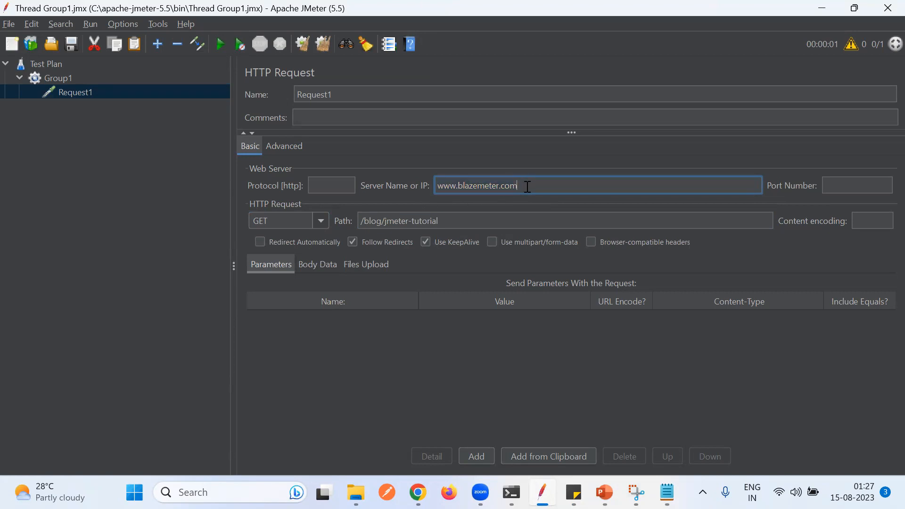
{"action": "left_click_drag", "start_coordinate": [449, 219], "coordinate": [358, 224]}
{"action": "left_click", "coordinate": [346, 157]}
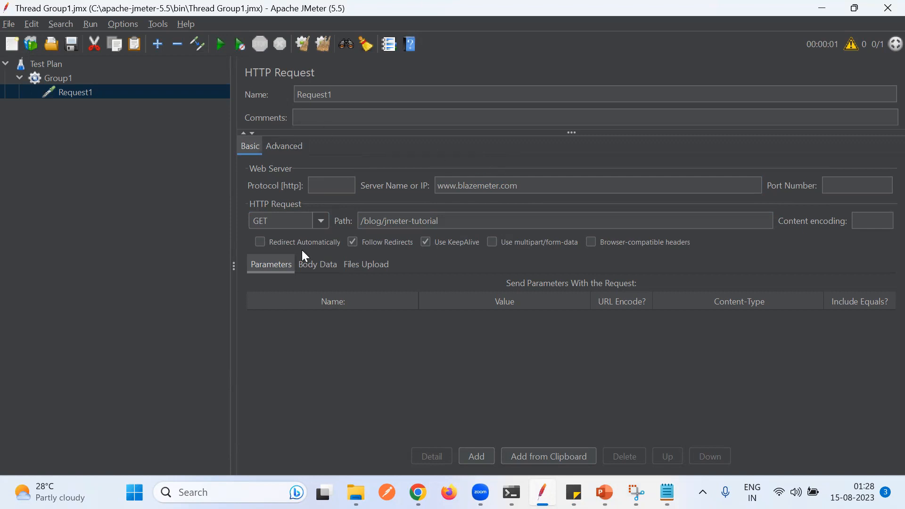
- Duplicate the Group1 thread group
{"action": "left_click", "coordinate": [21, 78]}
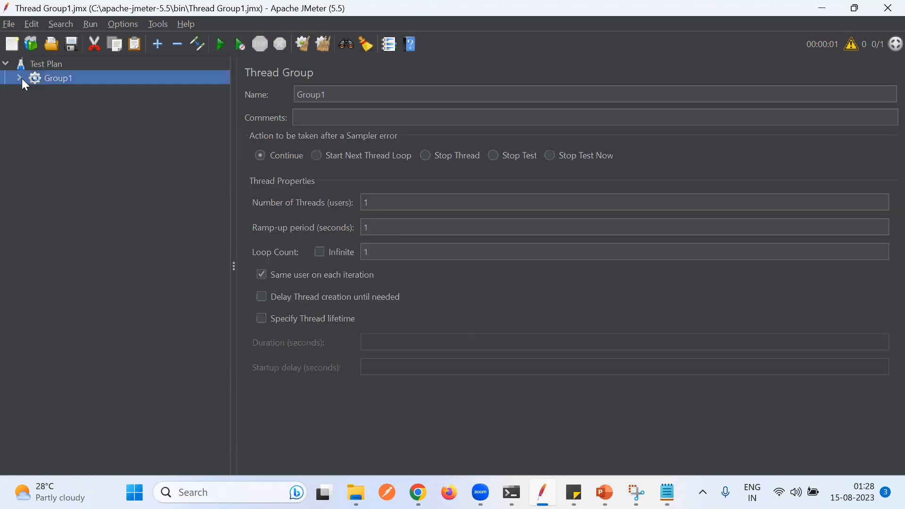
{"action": "left_click", "coordinate": [22, 78]}
{"action": "left_click", "coordinate": [21, 78]}
{"action": "right_click", "coordinate": [56, 79]}
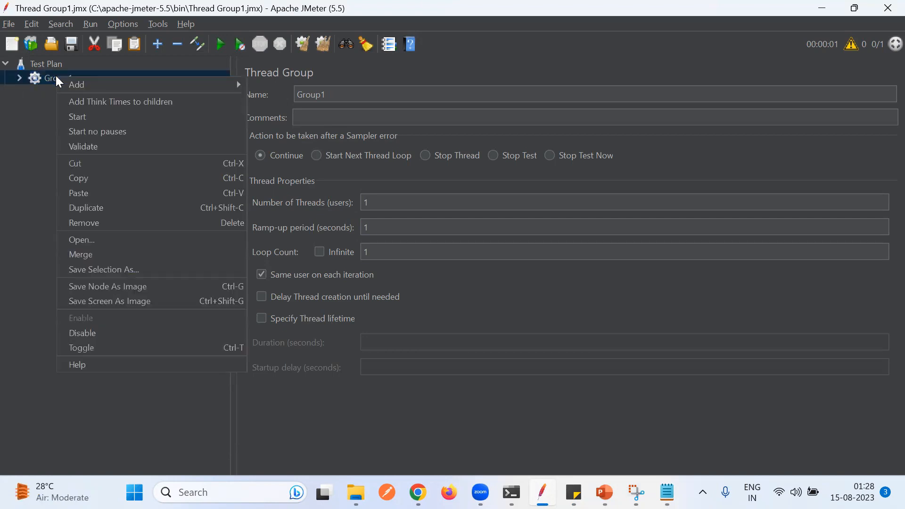
{"action": "left_click", "coordinate": [110, 206]}
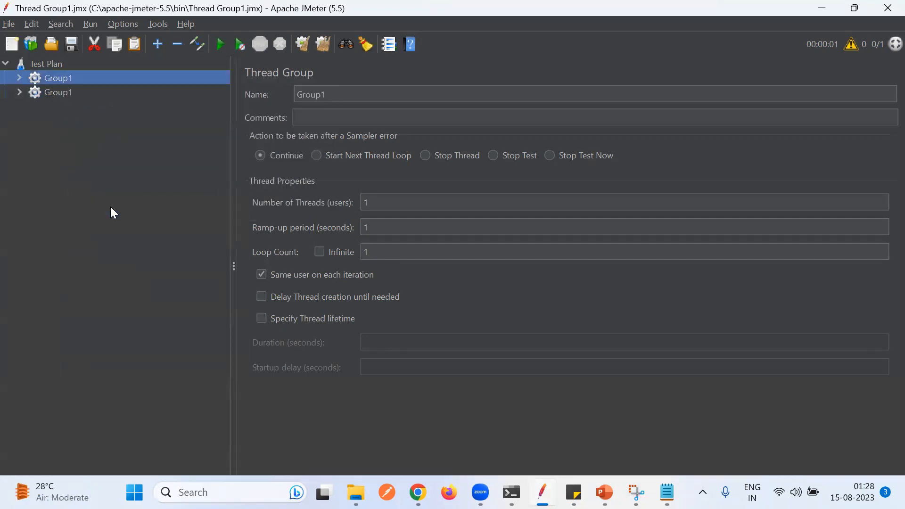
- Rename the duplicated thread group to Group2
{"action": "left_click", "coordinate": [60, 90]}
{"action": "left_click", "coordinate": [336, 95]}
{"action": "key", "text": "BackSpace"}
{"action": "type", "text": "2"}
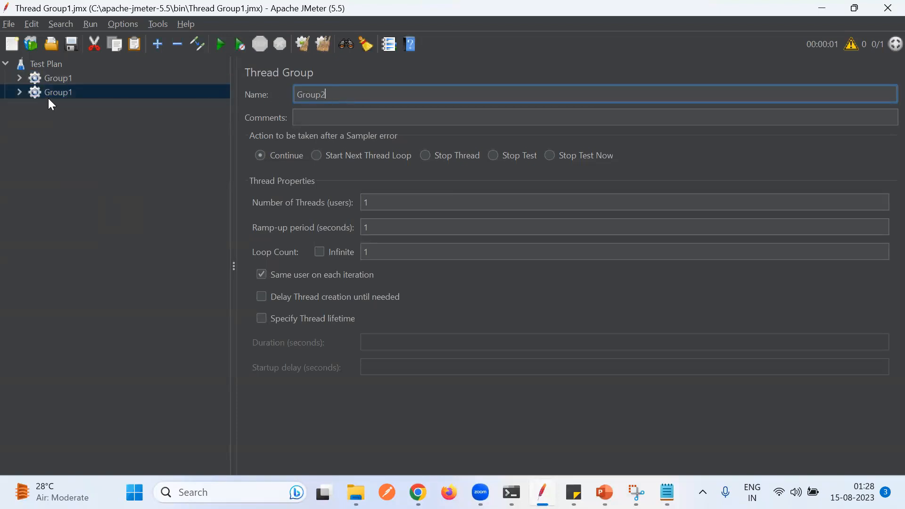
- Rename the HTTP request inside Group2 to Request2
{"action": "left_click", "coordinate": [24, 91]}
{"action": "left_click", "coordinate": [19, 92]}
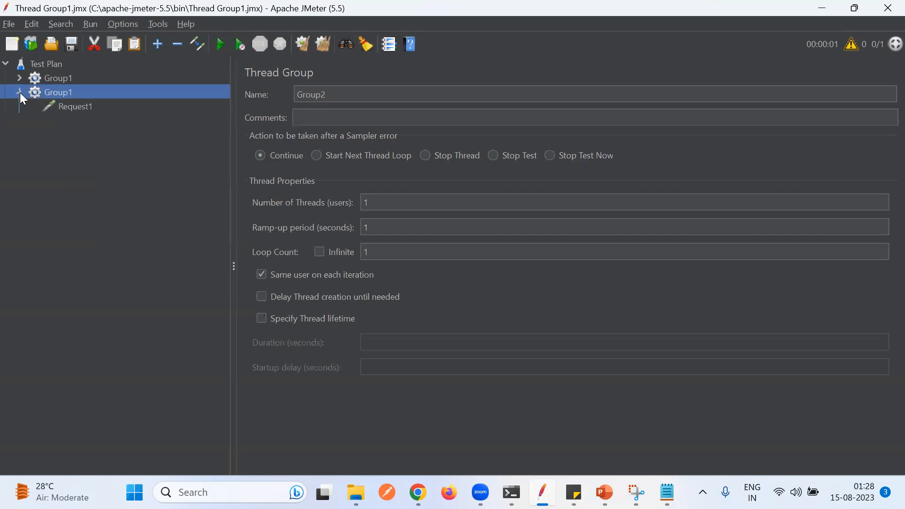
{"action": "left_click", "coordinate": [60, 105]}
{"action": "left_click", "coordinate": [344, 96]}
{"action": "key", "text": "BackSpace"}
{"action": "type", "text": "2"}
{"action": "left_click", "coordinate": [170, 156]}
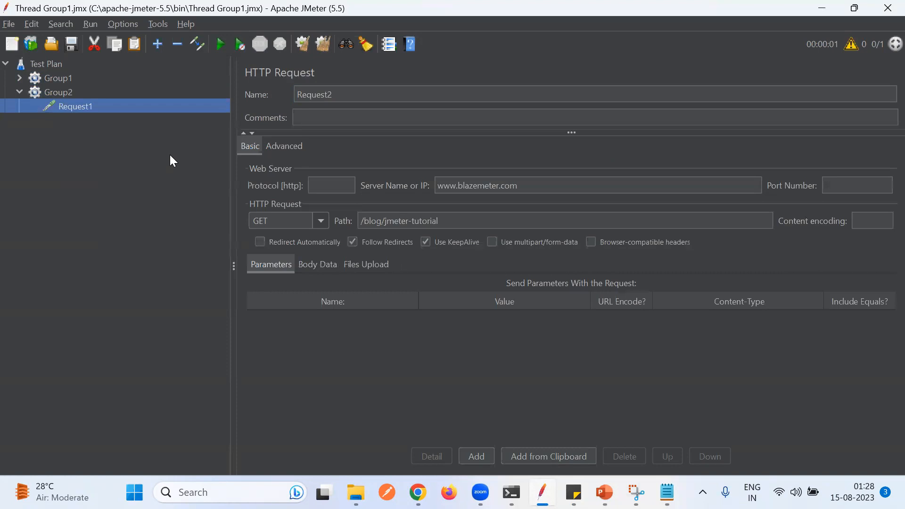
- Add a View Results Tree listener to the Test Plan
{"action": "left_click", "coordinate": [20, 92]}
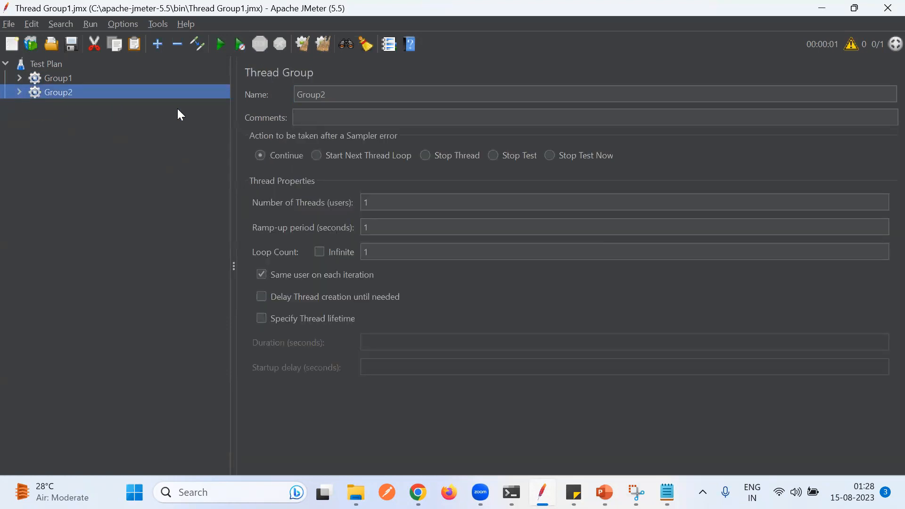
{"action": "left_click", "coordinate": [19, 79]}
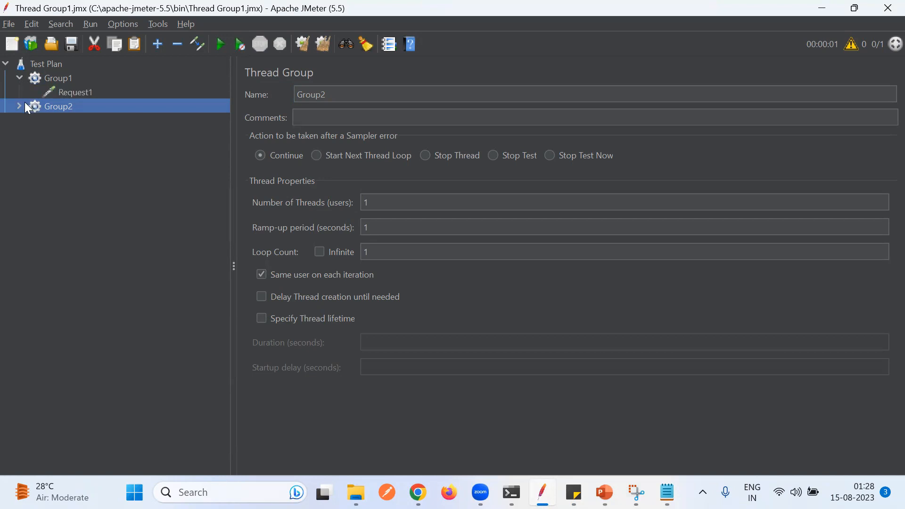
{"action": "left_click", "coordinate": [20, 105]}
{"action": "left_click", "coordinate": [18, 79]}
{"action": "left_click", "coordinate": [18, 90]}
{"action": "right_click", "coordinate": [40, 64]}
{"action": "mouse_move", "coordinate": [164, 72]}
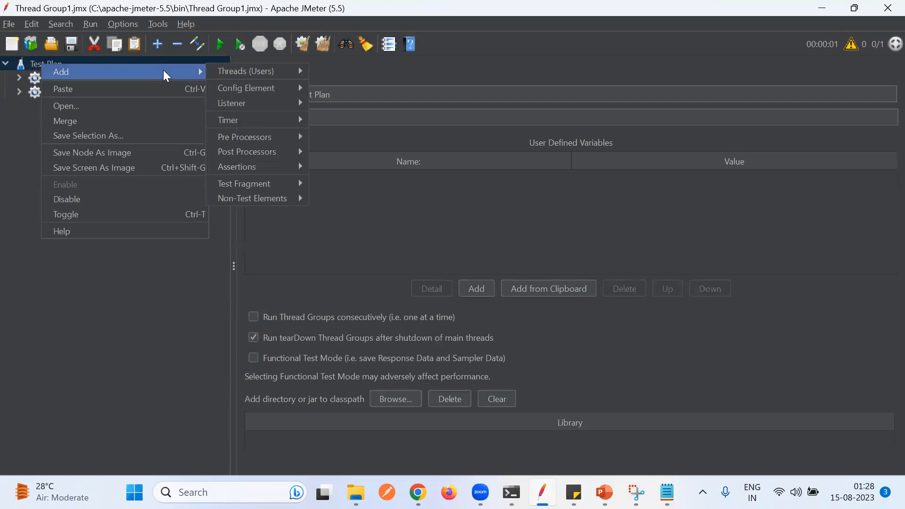
{"action": "mouse_move", "coordinate": [273, 102]}
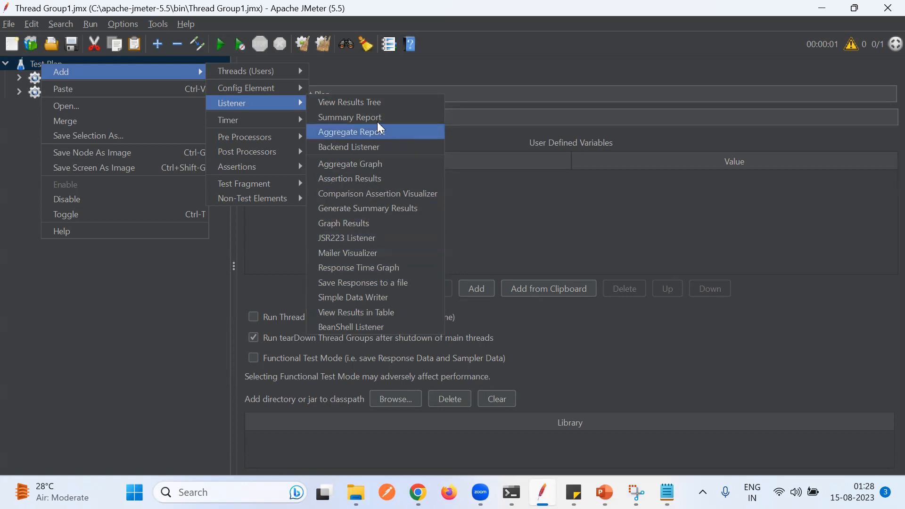
{"action": "left_click", "coordinate": [377, 105]}
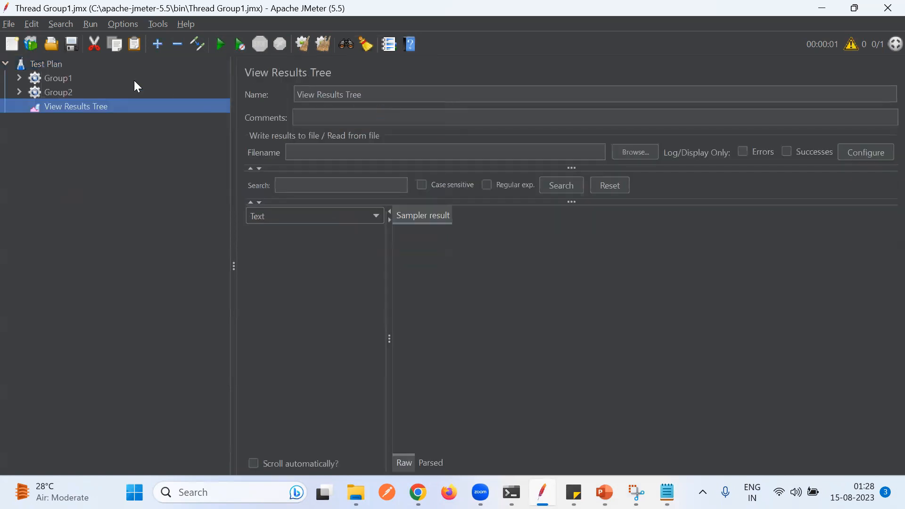
- Add Summary Report and Aggregate Report listeners to the Test Plan
{"action": "right_click", "coordinate": [42, 65]}
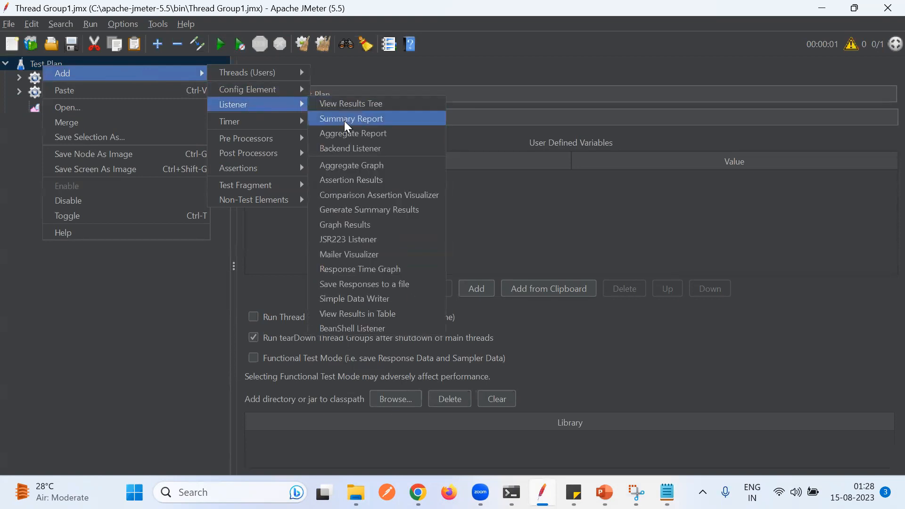
{"action": "left_click", "coordinate": [344, 121]}
{"action": "right_click", "coordinate": [51, 65]}
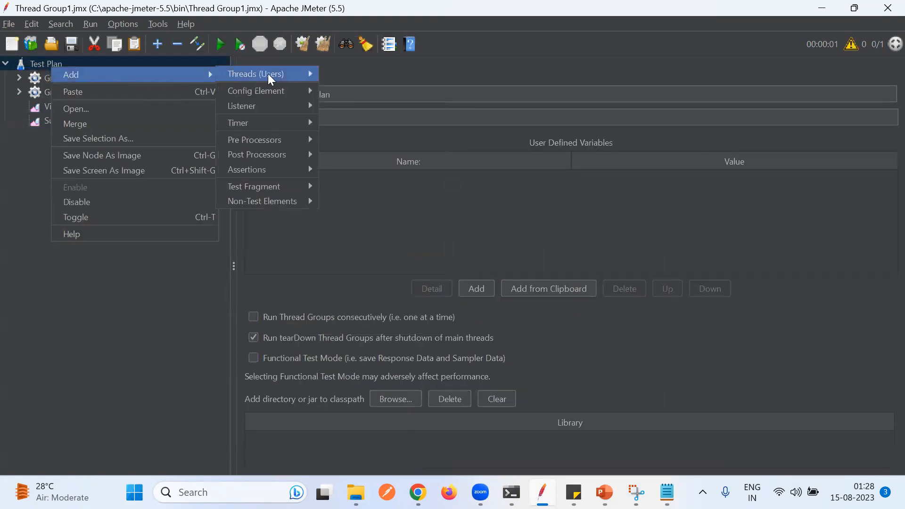
{"action": "mouse_move", "coordinate": [307, 105]}
{"action": "left_click", "coordinate": [358, 131]}
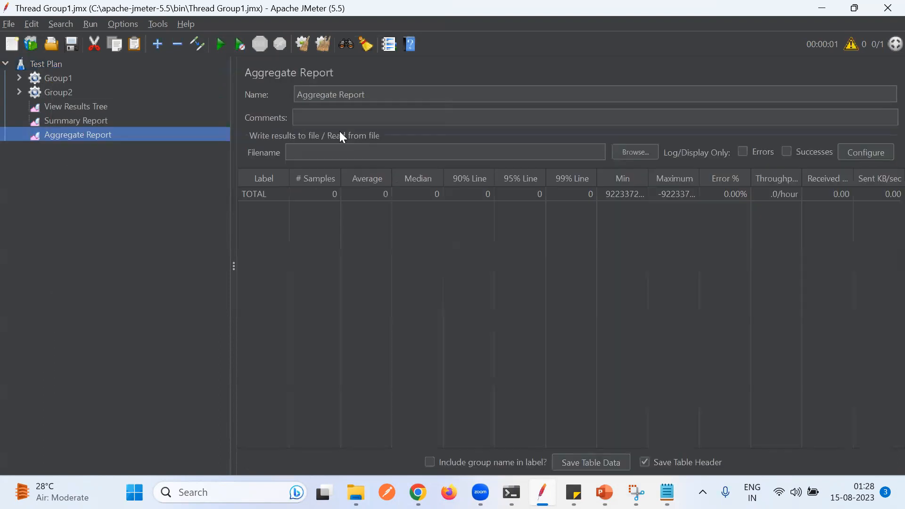
- Add a View Results in Table listener to the Test Plan
{"action": "left_click", "coordinate": [52, 65]}
{"action": "right_click", "coordinate": [53, 65]}
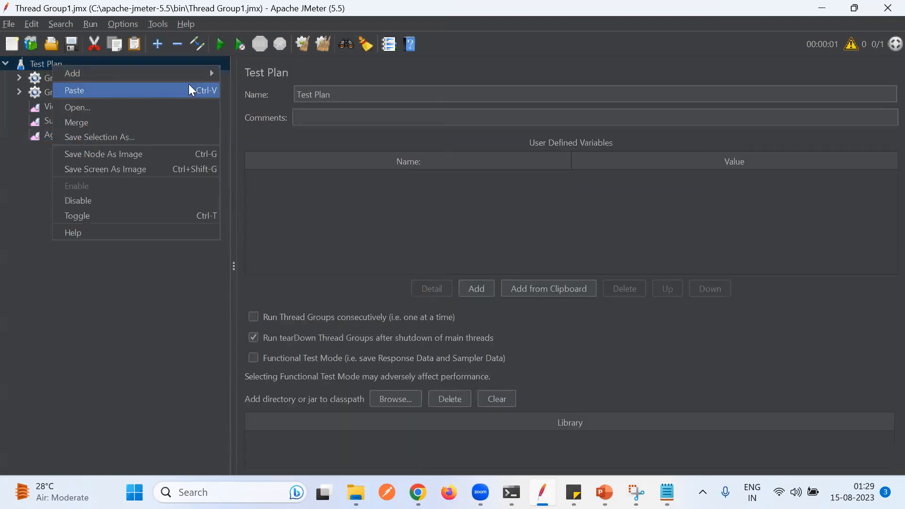
{"action": "mouse_move", "coordinate": [212, 72]}
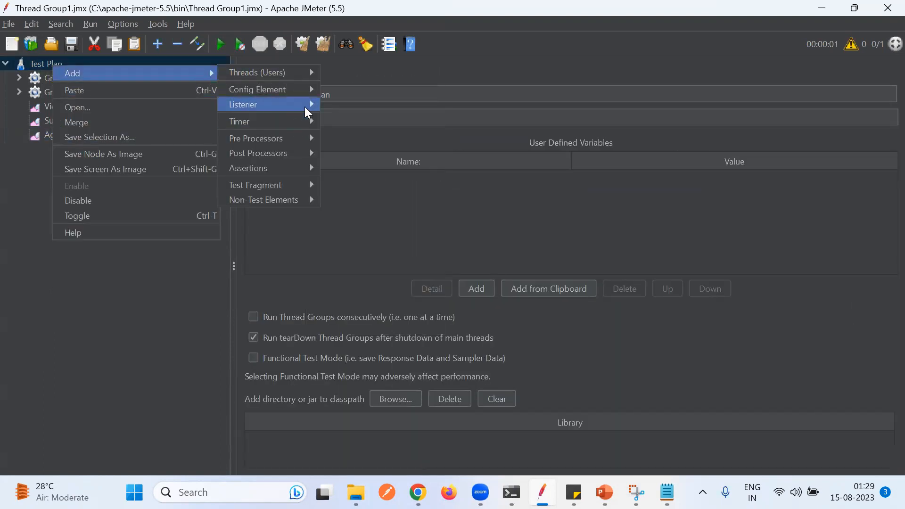
{"action": "mouse_move", "coordinate": [304, 106]}
{"action": "left_click", "coordinate": [366, 313]}
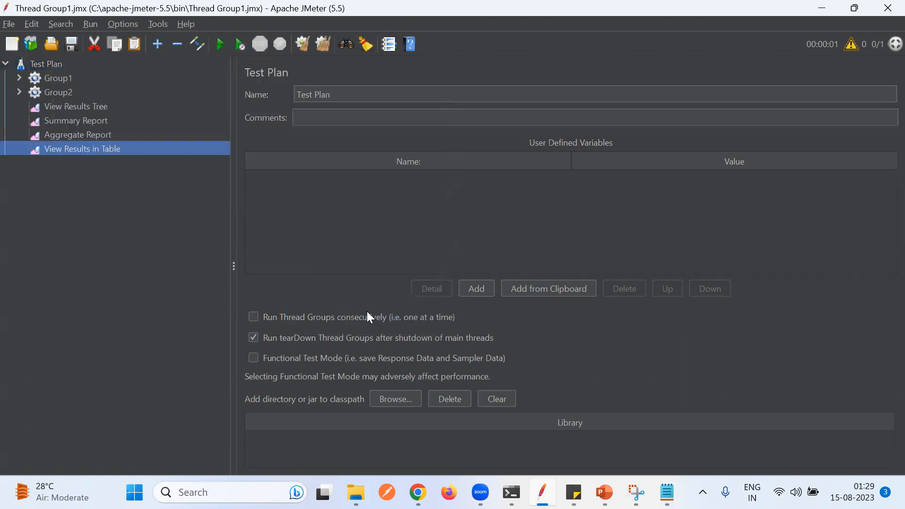
- Save the test plan and run the test
{"action": "left_click", "coordinate": [59, 92]}
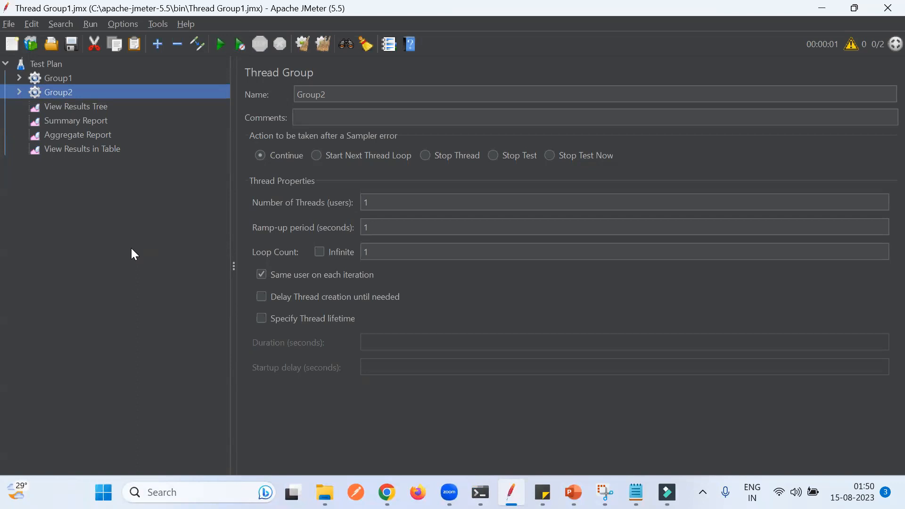
{"action": "left_click", "coordinate": [70, 45]}
{"action": "left_click", "coordinate": [100, 108]}
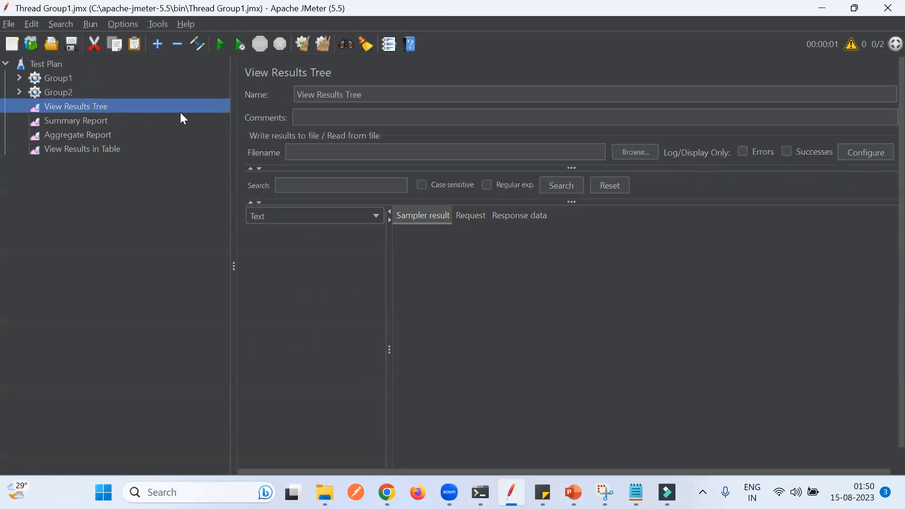
{"action": "left_click", "coordinate": [220, 45]}
- Review the run results in each listener, including the sampler result of Request1-1
{"action": "left_click", "coordinate": [98, 121]}
{"action": "left_click", "coordinate": [99, 136]}
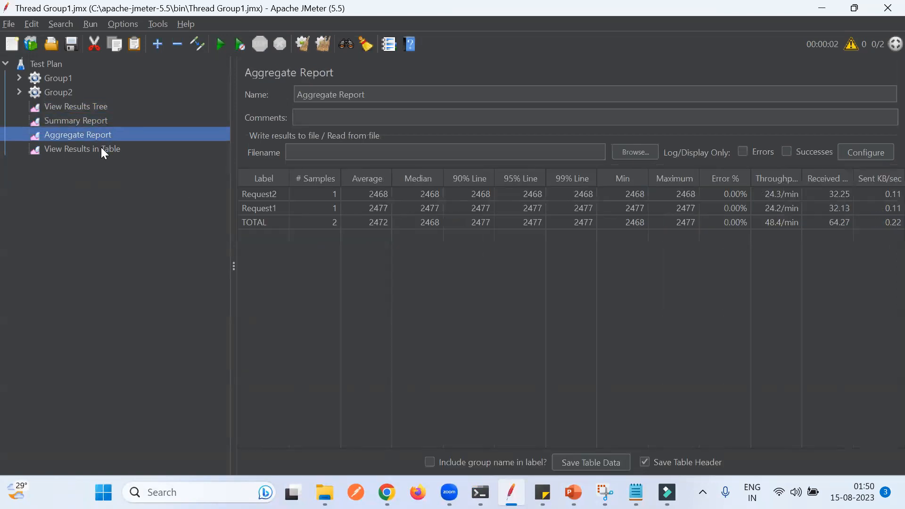
{"action": "left_click", "coordinate": [102, 148]}
{"action": "left_click", "coordinate": [93, 107]}
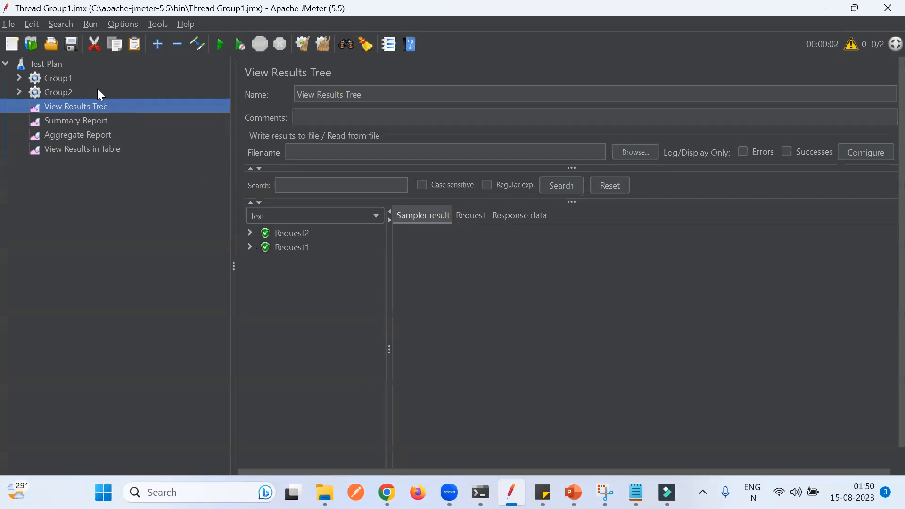
{"action": "left_click", "coordinate": [250, 247]}
{"action": "left_click", "coordinate": [304, 279]}
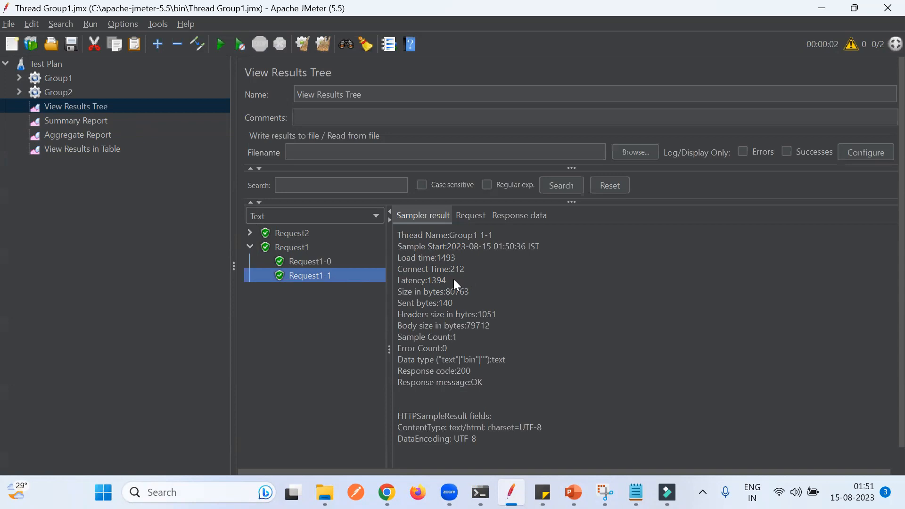
{"action": "double_click", "coordinate": [419, 257]}
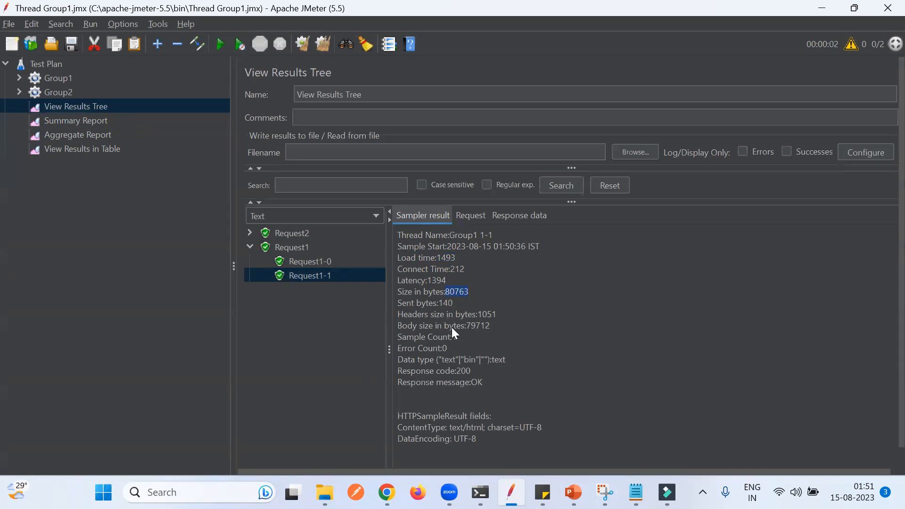
{"action": "double_click", "coordinate": [424, 316]}
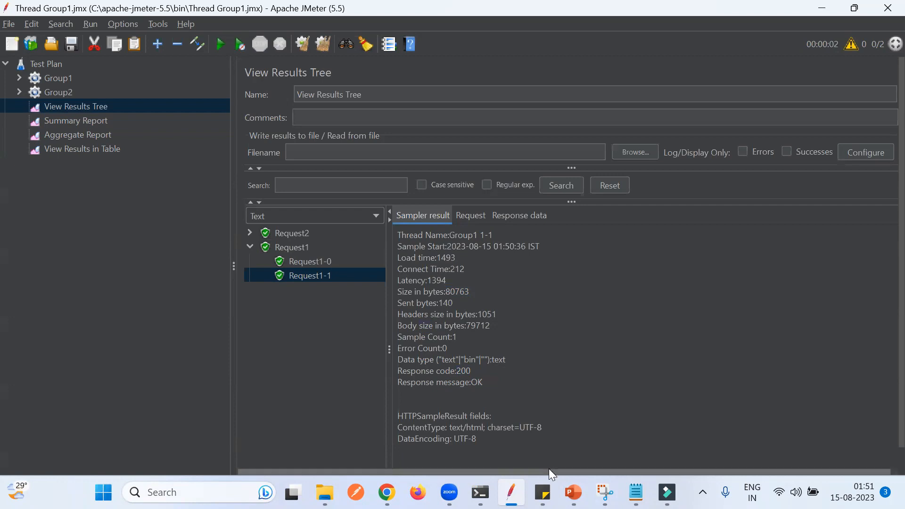
- Add meanings of status codes 200, 201, 400, 401 and 422 to the sticky note and return to the results
{"action": "mouse_move", "coordinate": [542, 492]}
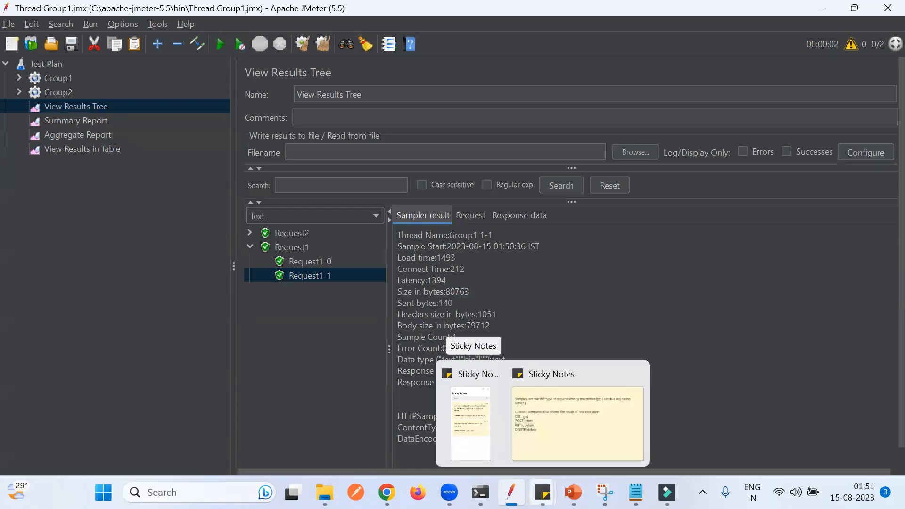
{"action": "left_click", "coordinate": [553, 444]}
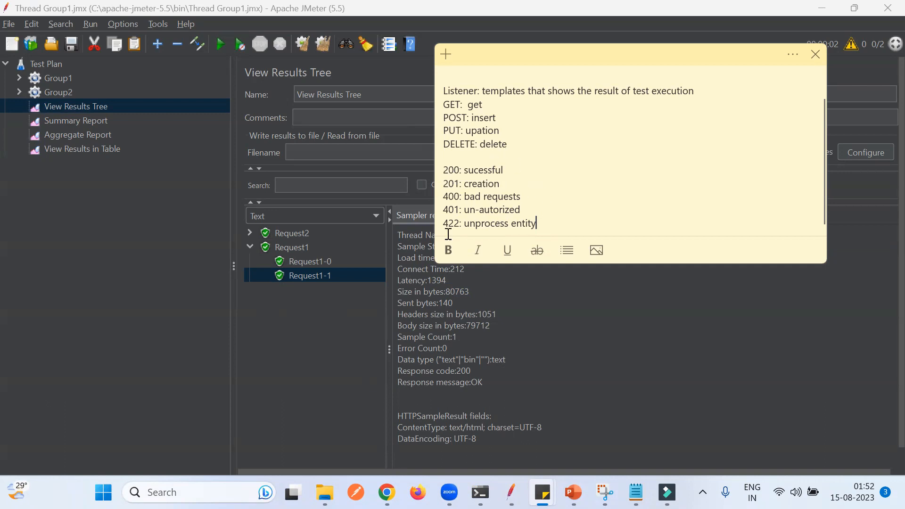
{"action": "left_click", "coordinate": [307, 333]}
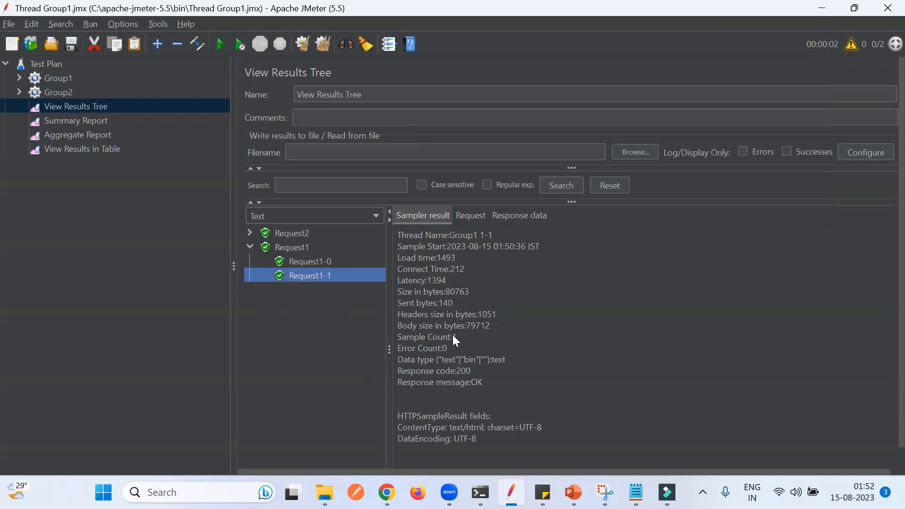
- Examine the response code and compare the results across all four listeners
{"action": "left_click", "coordinate": [464, 372]}
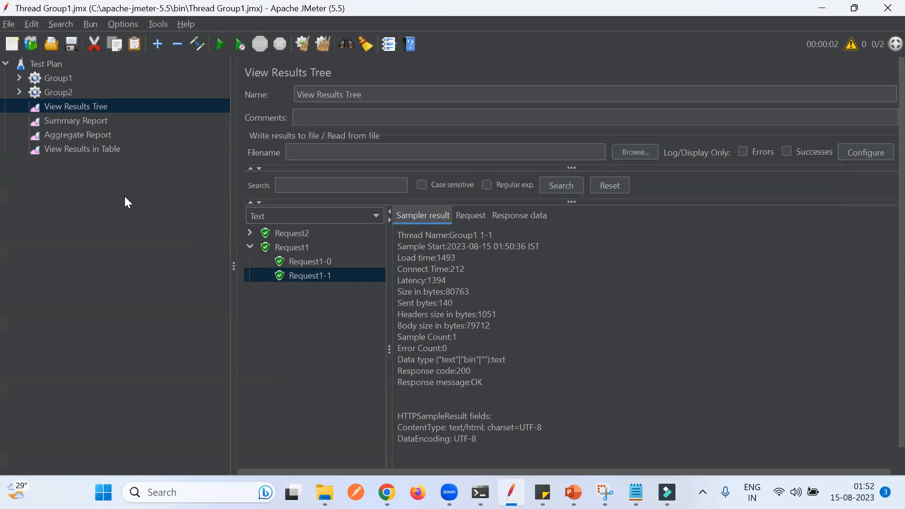
{"action": "left_click", "coordinate": [74, 121]}
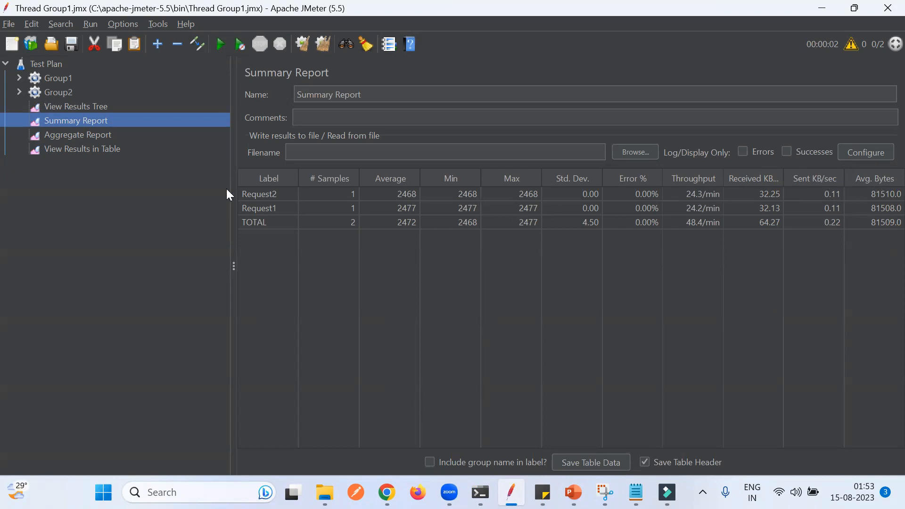
{"action": "left_click", "coordinate": [77, 137]}
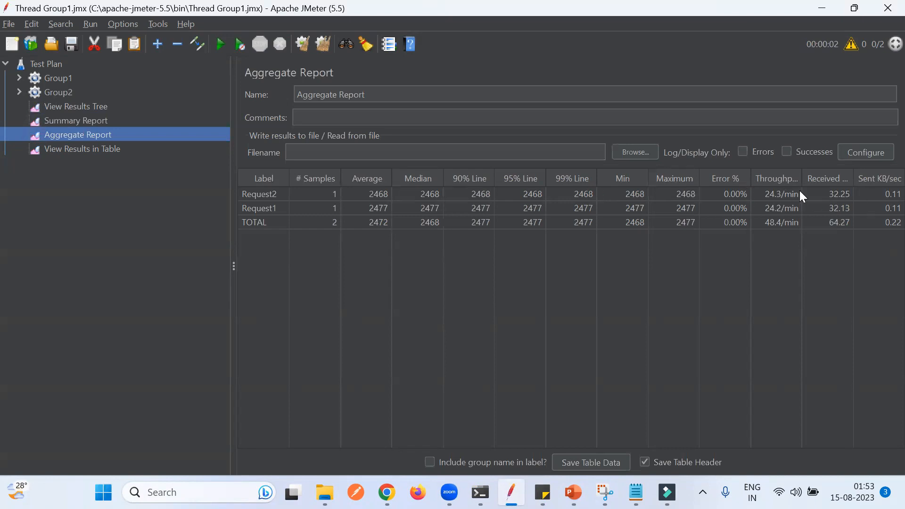
{"action": "left_click", "coordinate": [92, 151]}
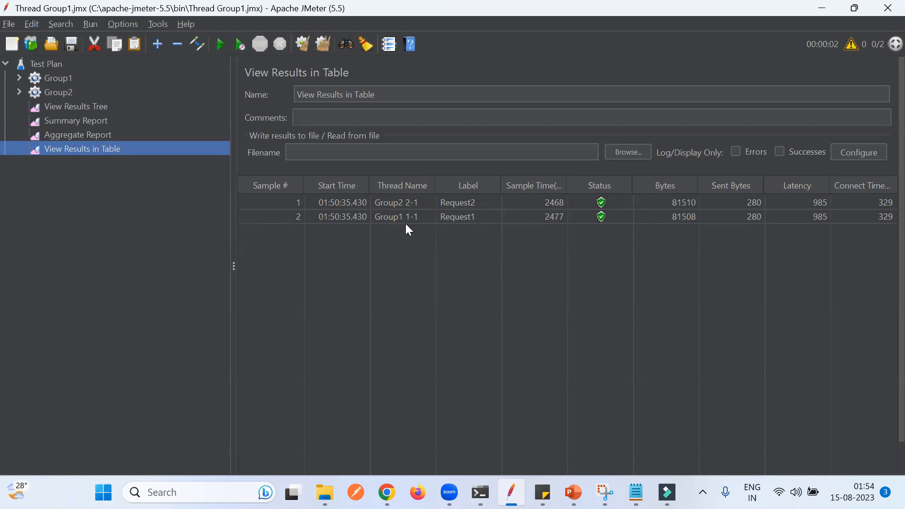
{"action": "left_click", "coordinate": [179, 106]}
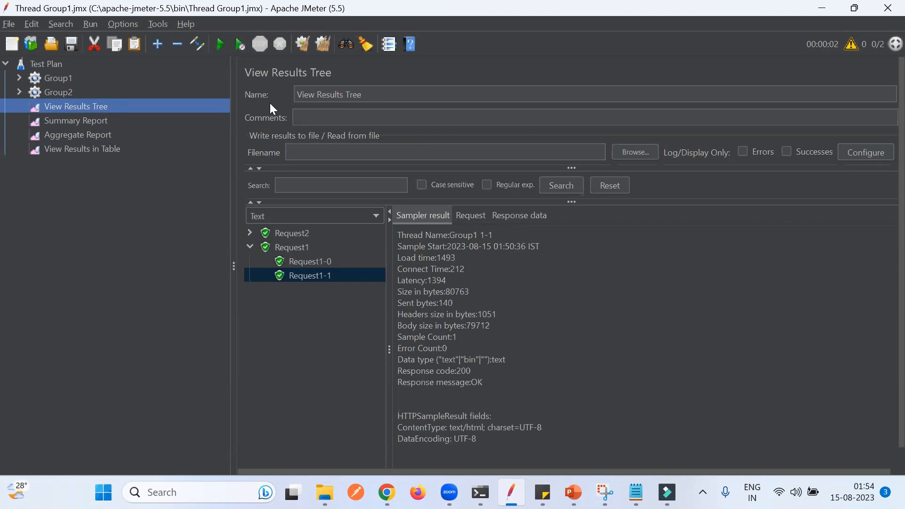
- Clear all listener results and check each listener
{"action": "left_click", "coordinate": [322, 44]}
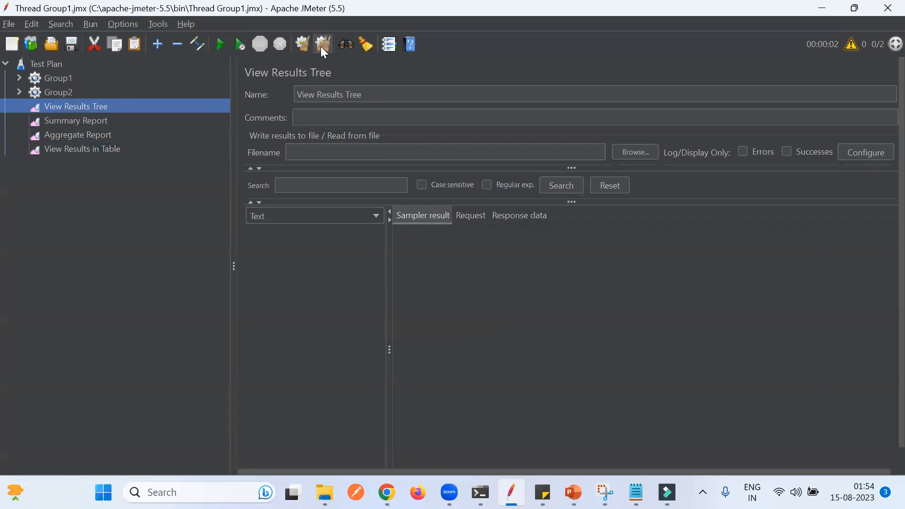
{"action": "left_click", "coordinate": [82, 121]}
{"action": "left_click", "coordinate": [81, 135]}
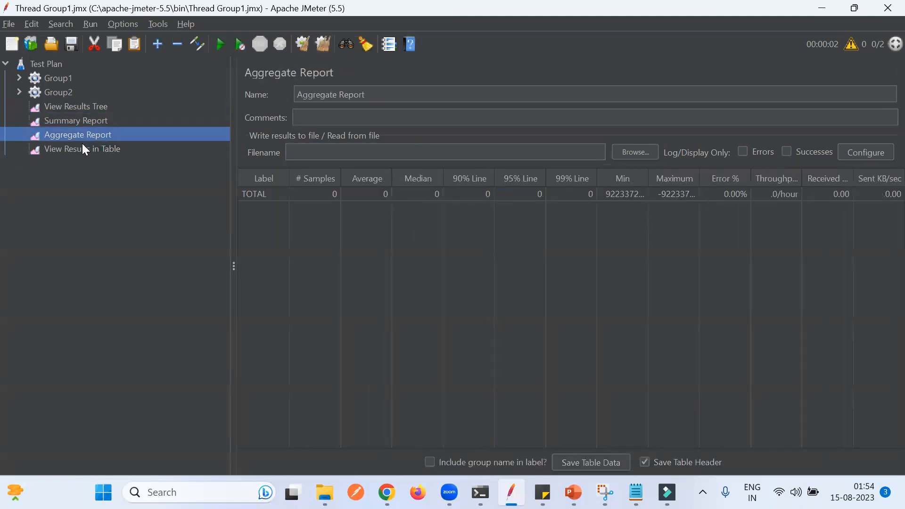
{"action": "left_click", "coordinate": [82, 147]}
{"action": "left_click", "coordinate": [75, 105]}
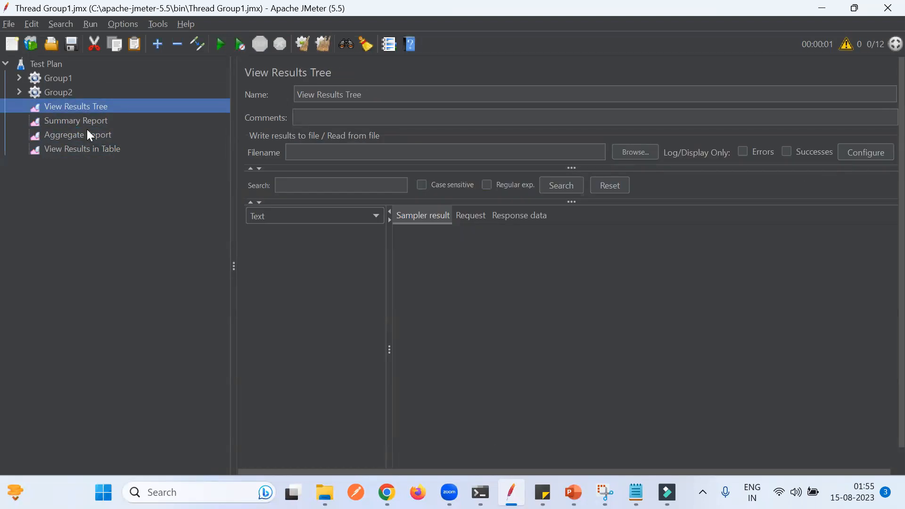
- Set Group1's number of threads (users) to 2
{"action": "left_click", "coordinate": [19, 79]}
{"action": "left_click", "coordinate": [62, 91]}
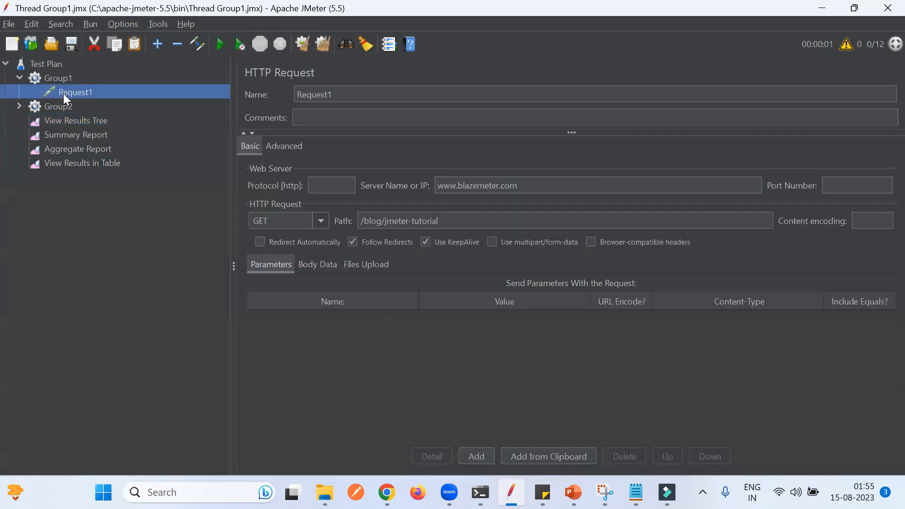
{"action": "left_click", "coordinate": [52, 79]}
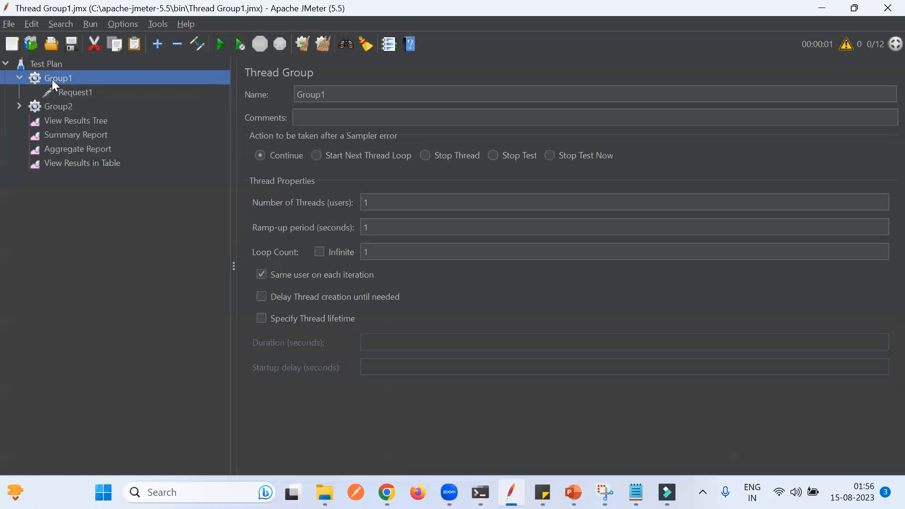
{"action": "left_click", "coordinate": [370, 203]}
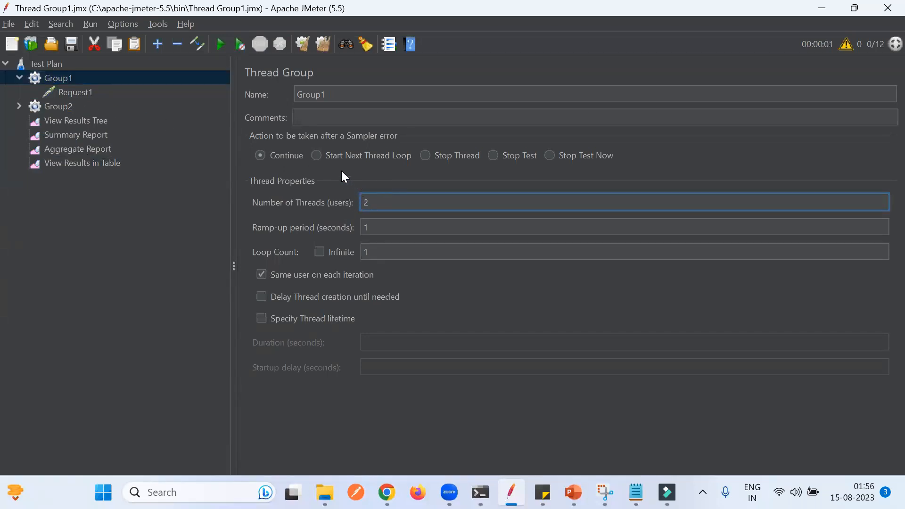
- Set Group2's number of threads (users) to 10
{"action": "left_click", "coordinate": [19, 107]}
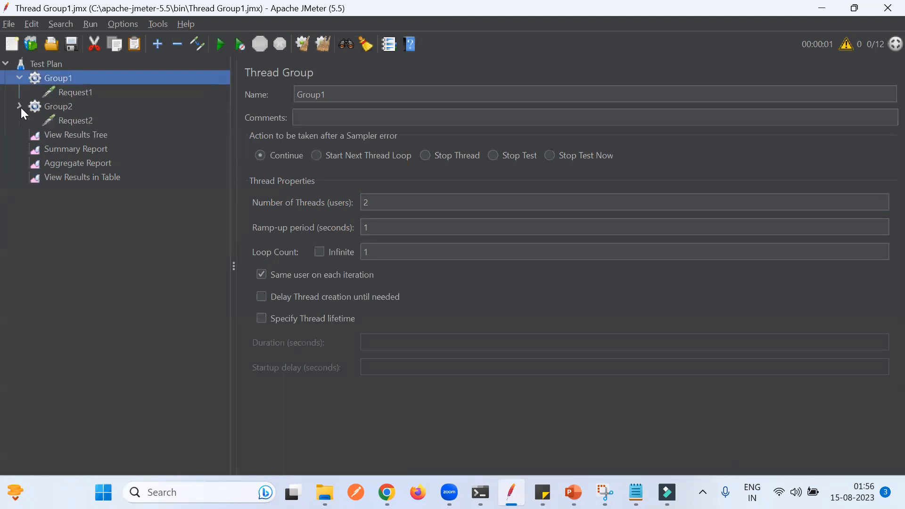
{"action": "left_click", "coordinate": [75, 121]}
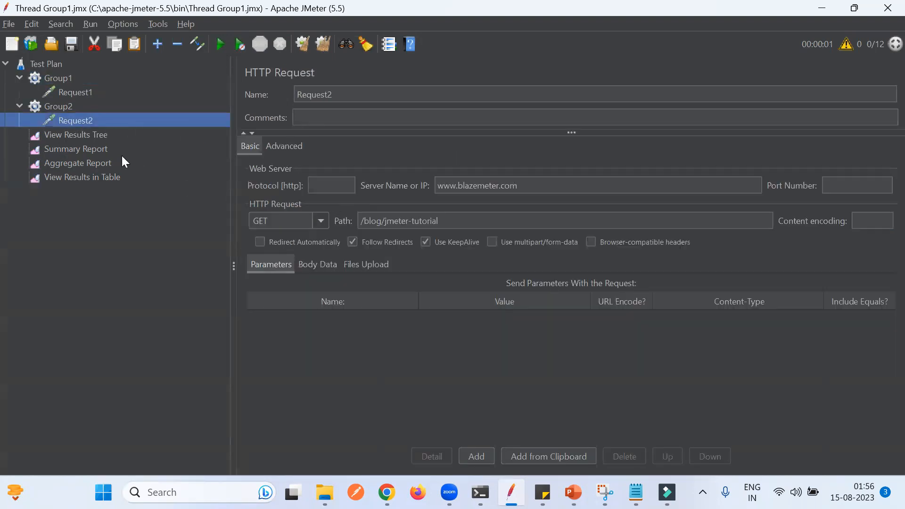
{"action": "left_click", "coordinate": [53, 108]}
{"action": "left_click", "coordinate": [381, 203]}
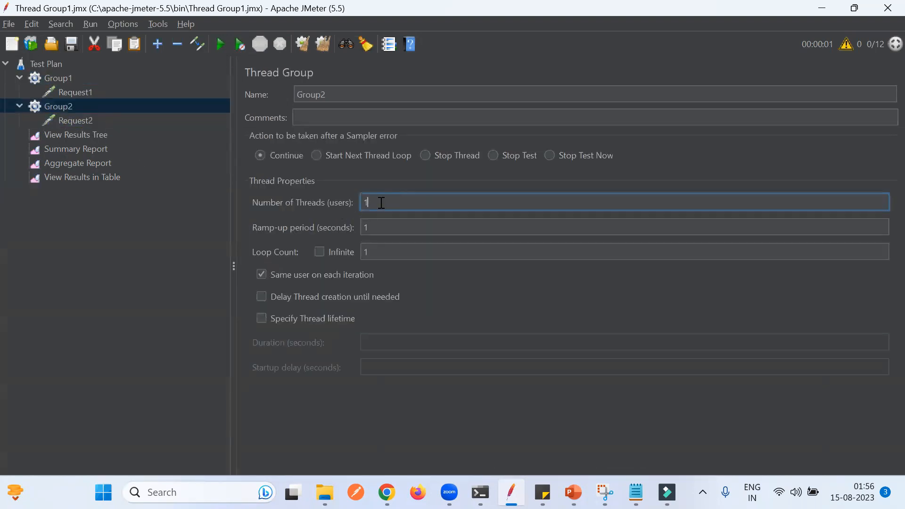
{"action": "type", "text": "0"}
- Open View Results Tree and start the test run
{"action": "left_click", "coordinate": [80, 138]}
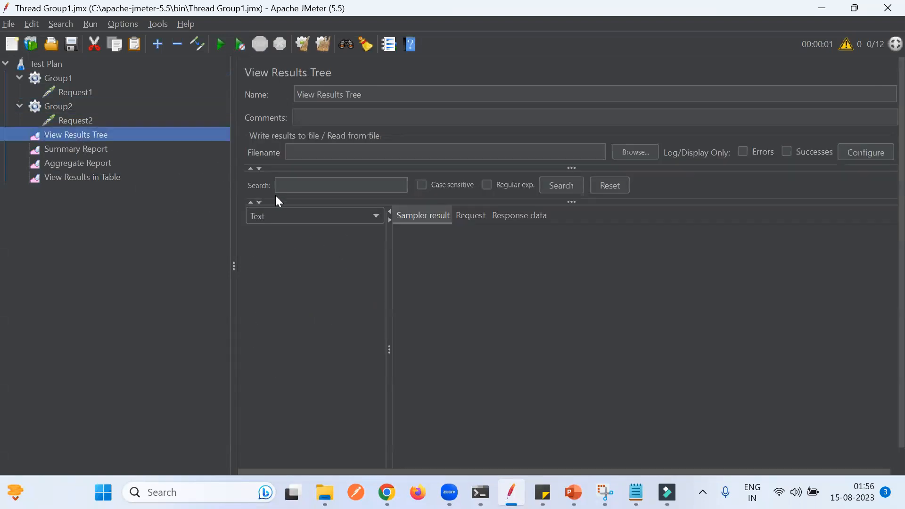
{"action": "left_click", "coordinate": [218, 49]}
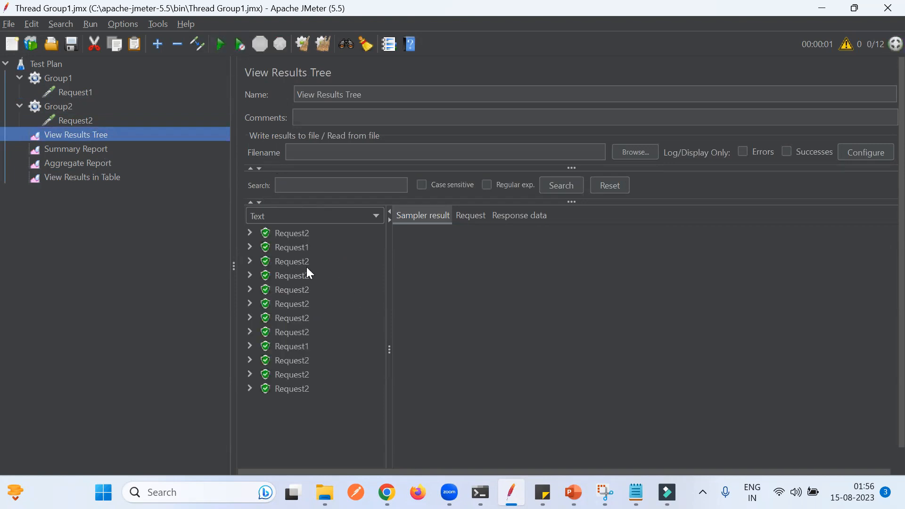
- Inspect the sampler results of the two Request1 entries and collapse both thread groups
{"action": "left_click", "coordinate": [291, 248]}
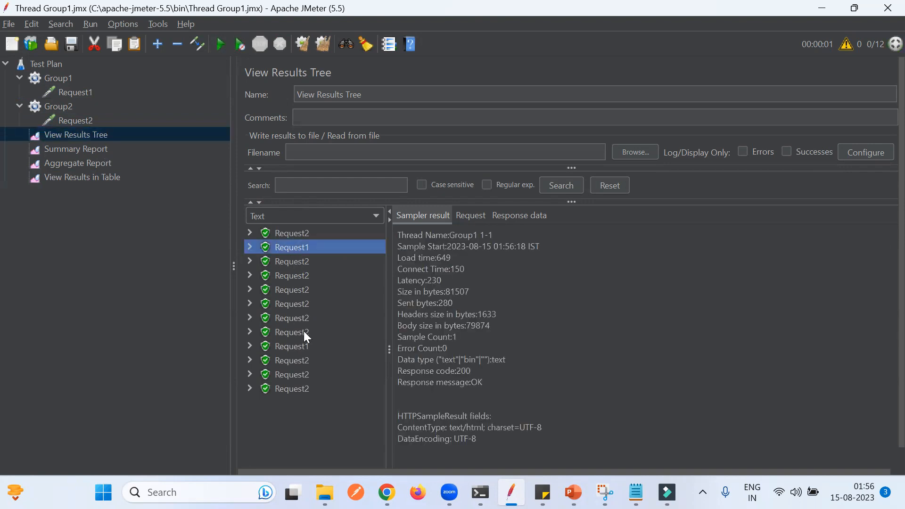
{"action": "left_click", "coordinate": [304, 347]}
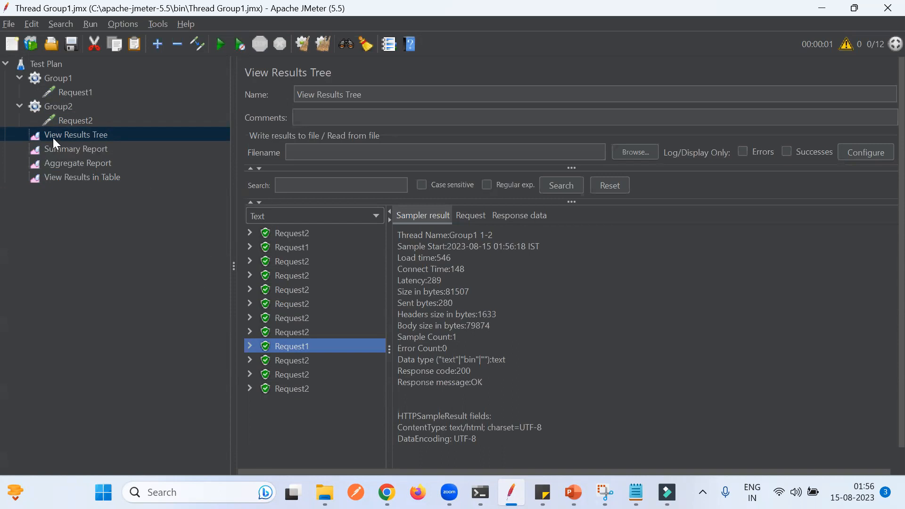
{"action": "left_click", "coordinate": [19, 106]}
{"action": "left_click", "coordinate": [18, 78]}
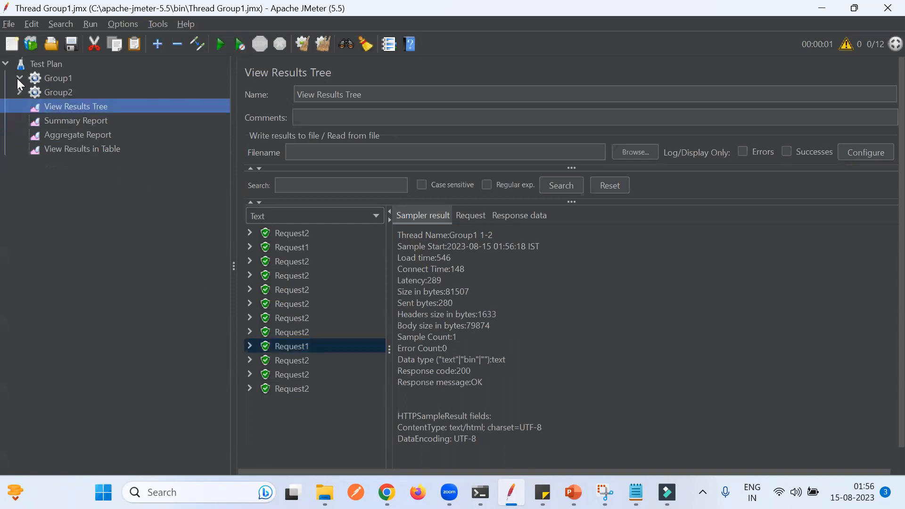